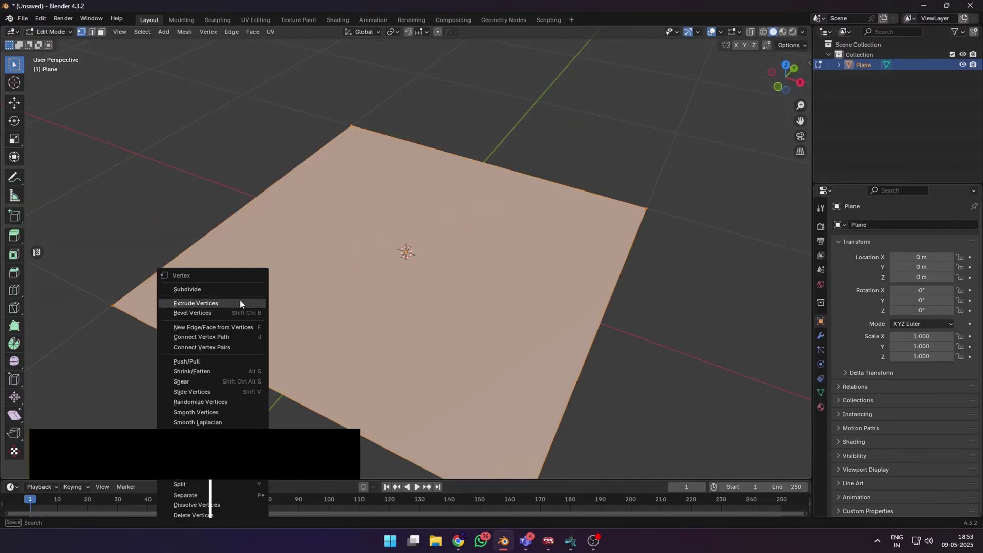
# Subdivide the whole plane and raise the number of cuts to build a dense grid for sculpting.
pyautogui.click(231, 291)
pyautogui.moveTo(135, 402); pyautogui.dragTo(169, 401)
pyautogui.click(135, 403)
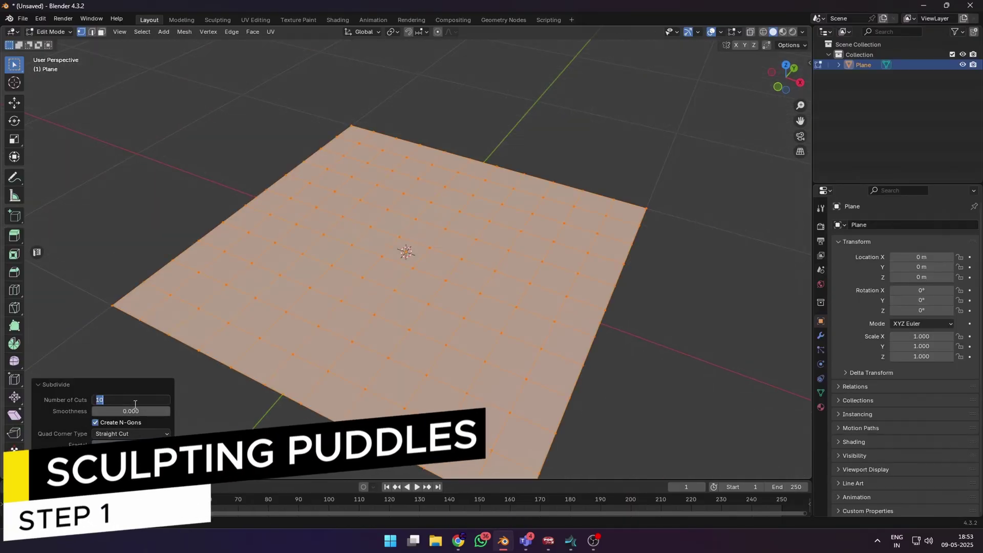
pyautogui.write('0')
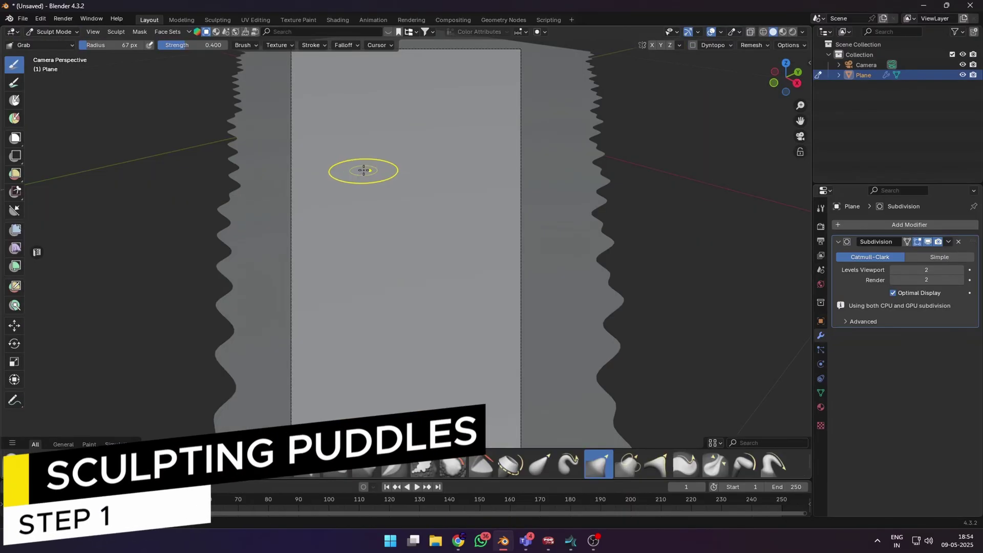
# Sculpt two puddle depressions in the upper half of the camera frame with the Grab brush.
pyautogui.moveTo(363, 169)
pyautogui.mouseDown()
pyautogui.moveTo(385, 226)
pyautogui.moveTo(373, 213)
pyautogui.moveTo(414, 244)
pyautogui.mouseUp()
pyautogui.moveTo(434, 191); pyautogui.dragTo(430, 242)
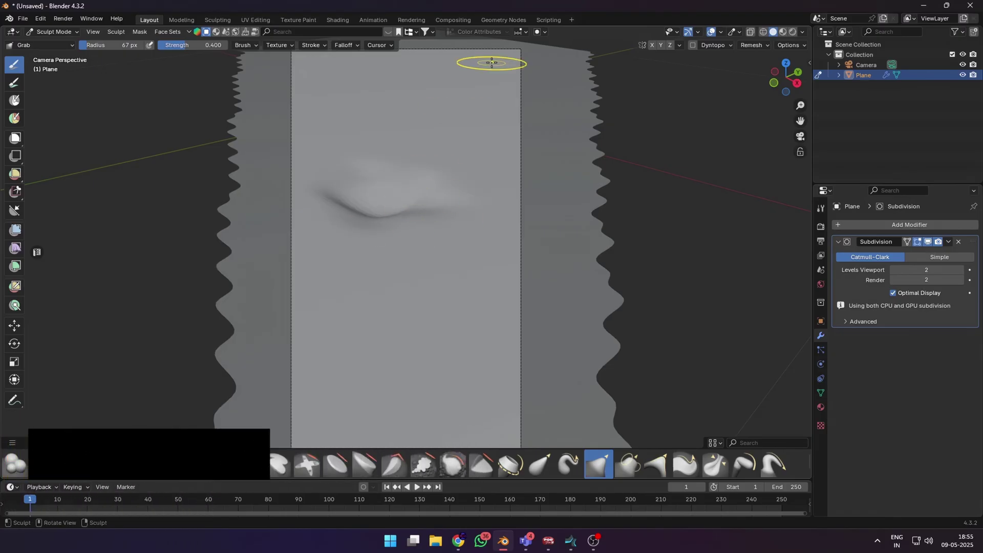
pyautogui.moveTo(403, 73); pyautogui.dragTo(411, 109)
# Resize the Grab brush and sculpt more of the puddles within the camera frame, including the lower area.
pyautogui.press('f')
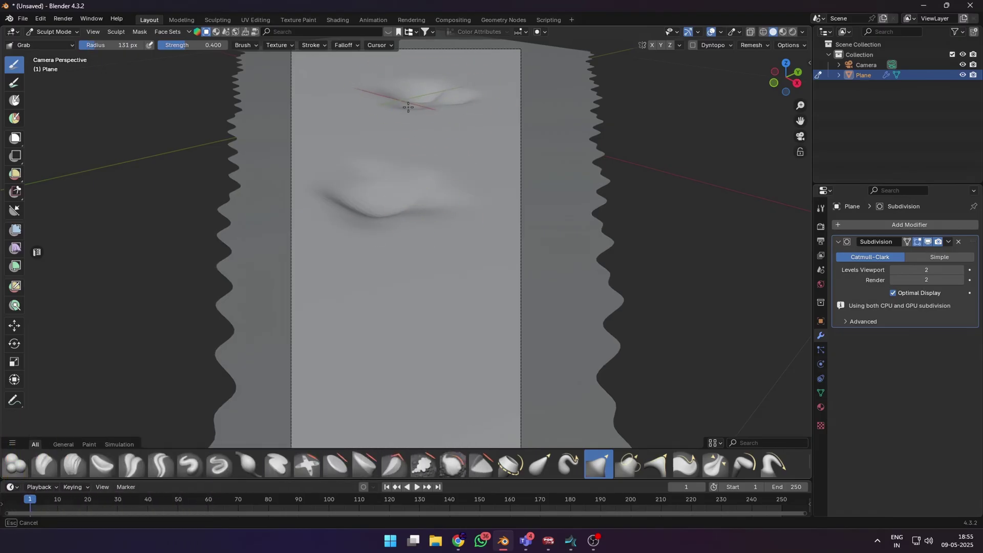
pyautogui.click(451, 128)
pyautogui.scroll(2, 454, 189)
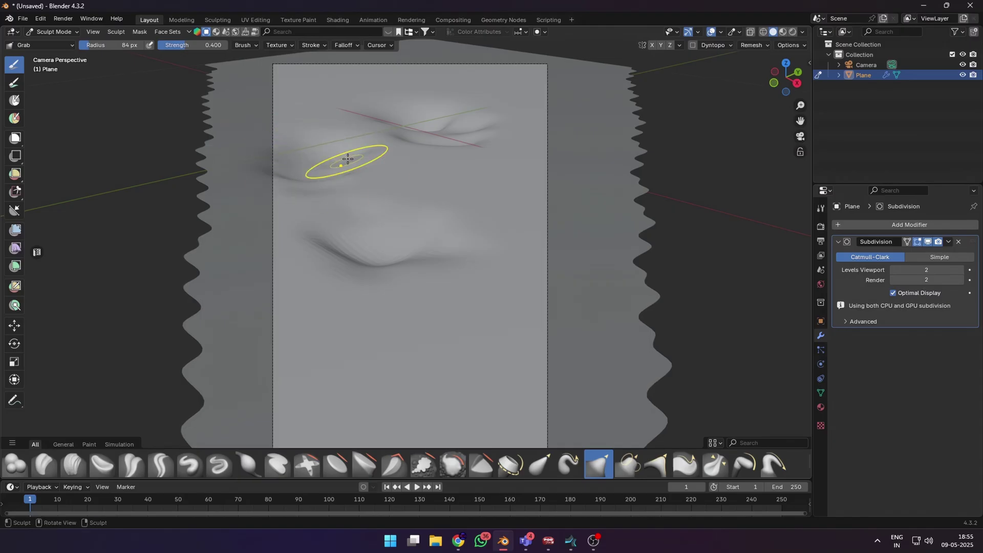
pyautogui.scroll(-2, 494, 272)
pyautogui.moveTo(416, 313)
pyautogui.mouseDown()
pyautogui.moveTo(428, 305)
pyautogui.moveTo(405, 317)
pyautogui.mouseUp()
pyautogui.click(54, 32)
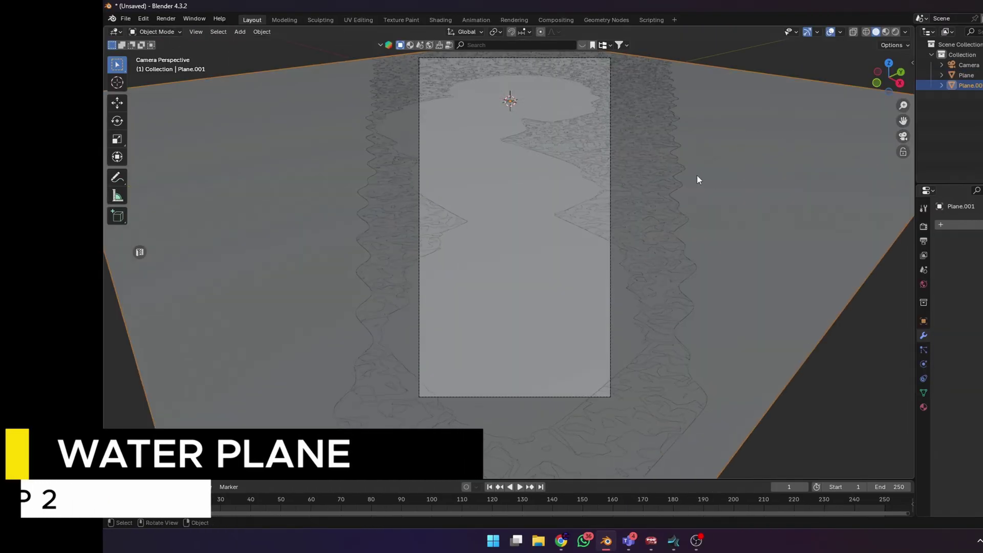
# Lower the water plane about 0.008 m along Z so it shows through the ground only at the puddles.
pyautogui.press('g')
pyautogui.press('z')
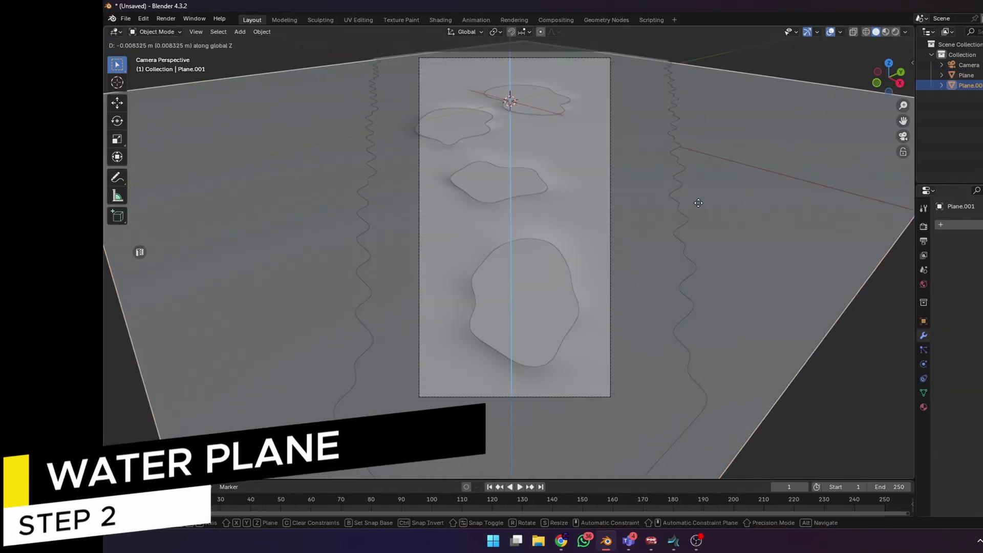
pyautogui.click(698, 202)
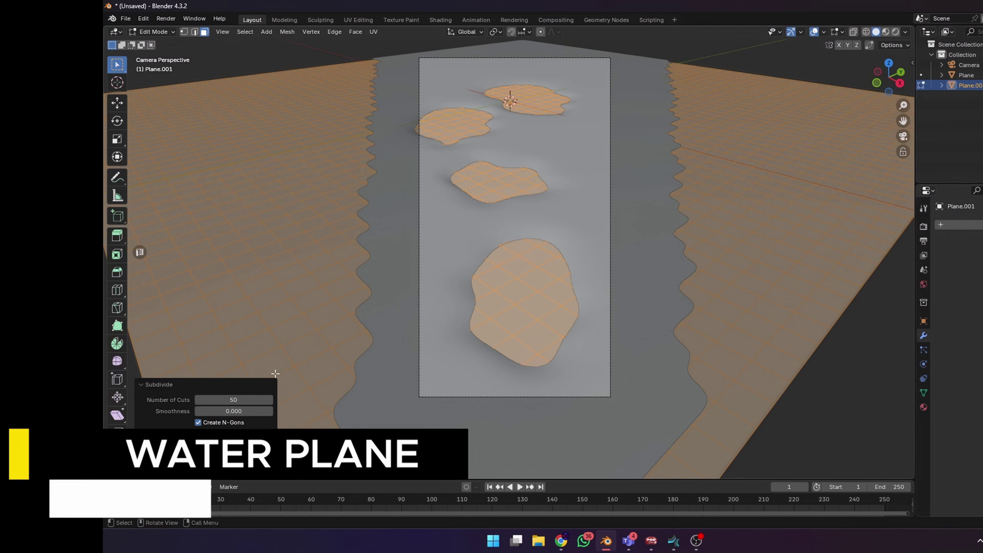
# Set the water plane's subdivision to 100 cuts.
pyautogui.click(235, 399)
pyautogui.write('100')
pyautogui.press('Return')
# Select the water plane's faces covering all four puddles in the camera frame.
pyautogui.moveTo(467, 231); pyautogui.dragTo(470, 257)
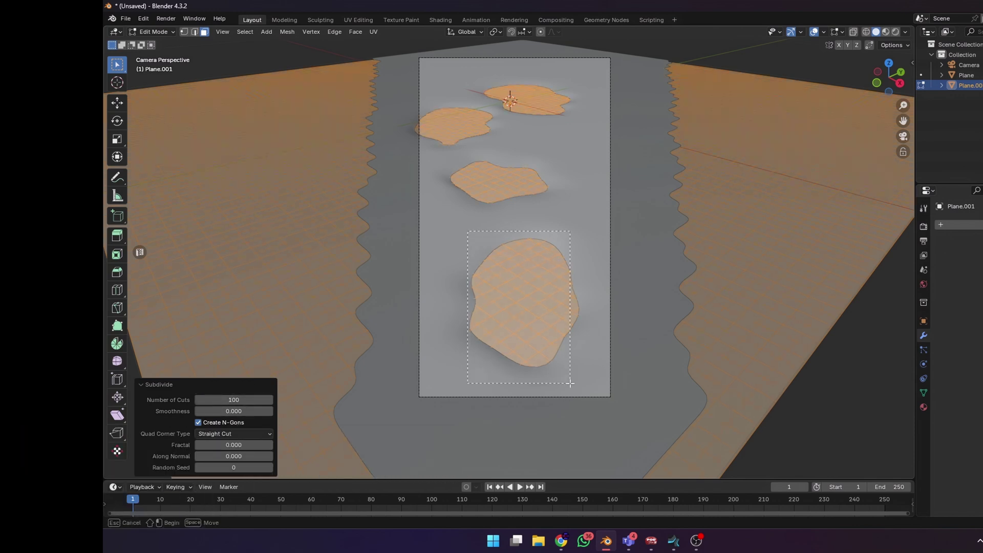
pyautogui.moveTo(570, 383); pyautogui.dragTo(569, 383)
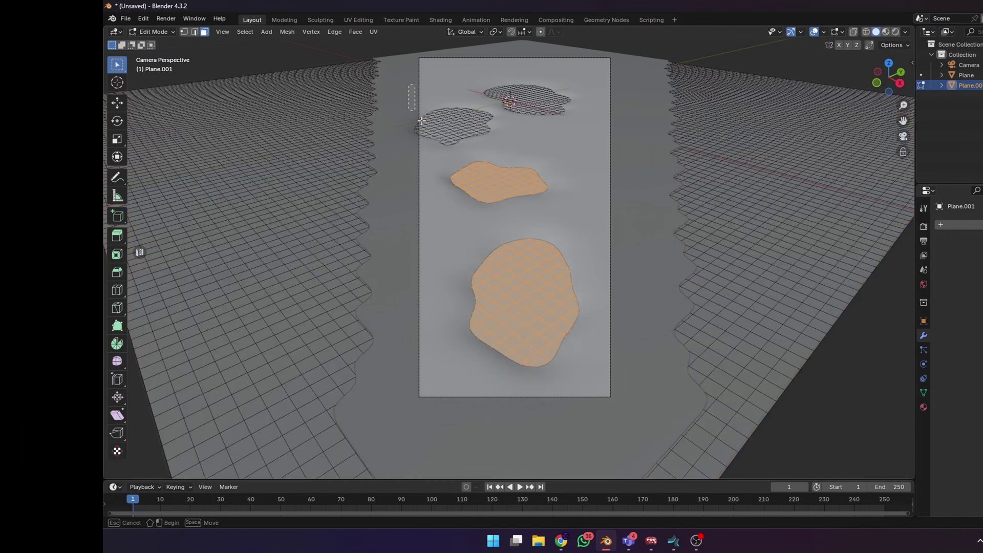
pyautogui.moveTo(495, 152); pyautogui.dragTo(495, 151)
pyautogui.press('b')
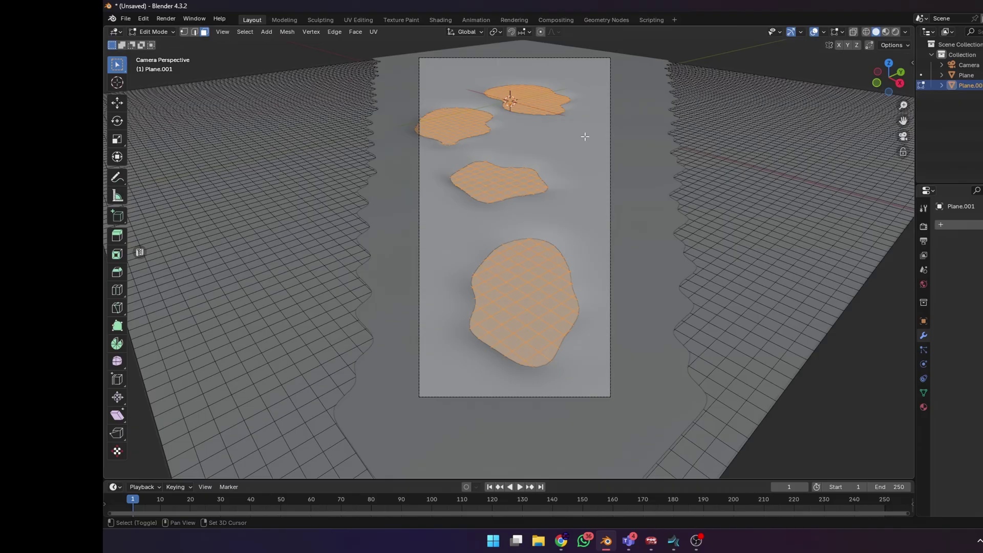
# Invert the face selection, delete the water plane's faces outside the puddles, and return to Object Mode.
pyautogui.hotkey('ctrl', 'i')
pyautogui.press('x')
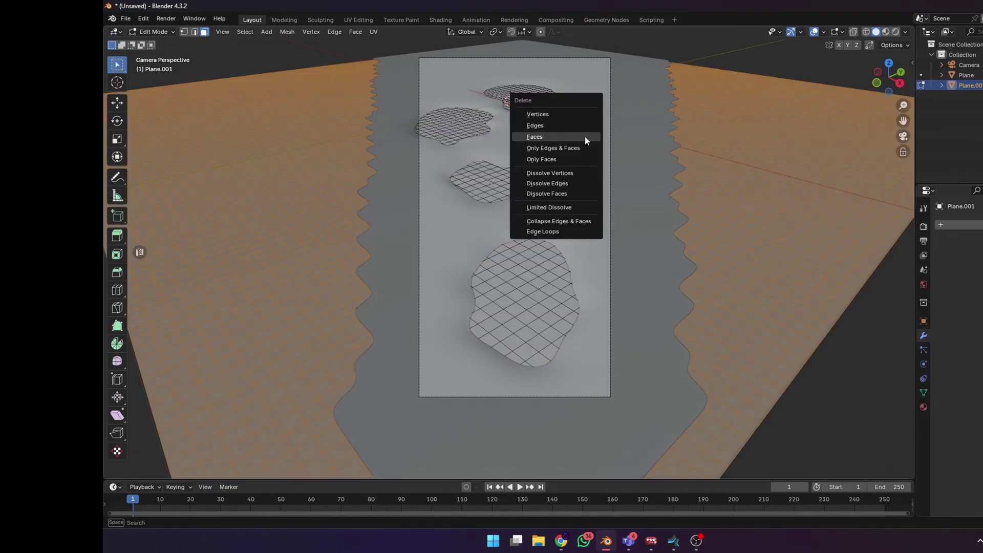
pyautogui.click(585, 138)
pyautogui.press('Tab')
pyautogui.moveTo(513, 219); pyautogui.dragTo(545, 235, button='middle')
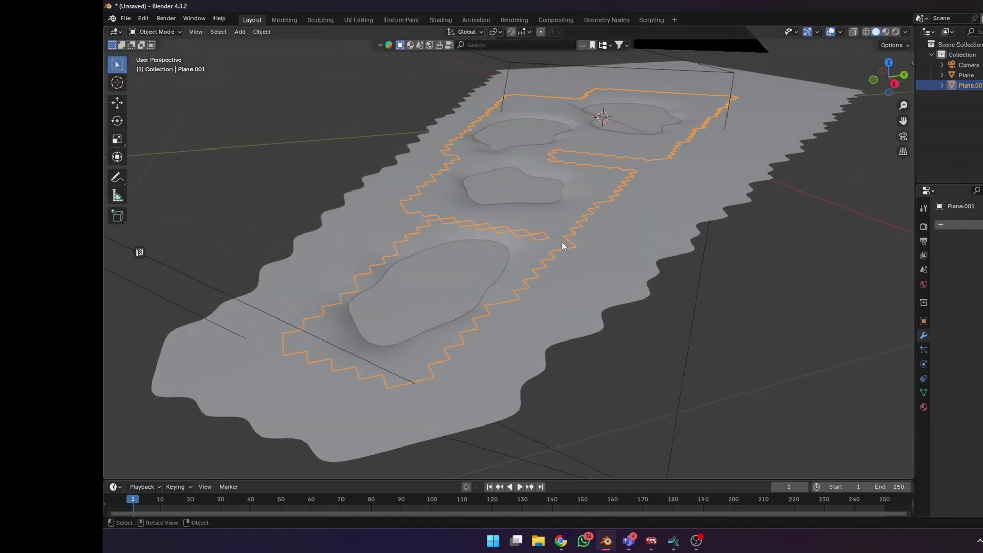
# Add a new plane and raise it along Z above the ground as the rain emitter.
pyautogui.hotkey('shift', 'a')
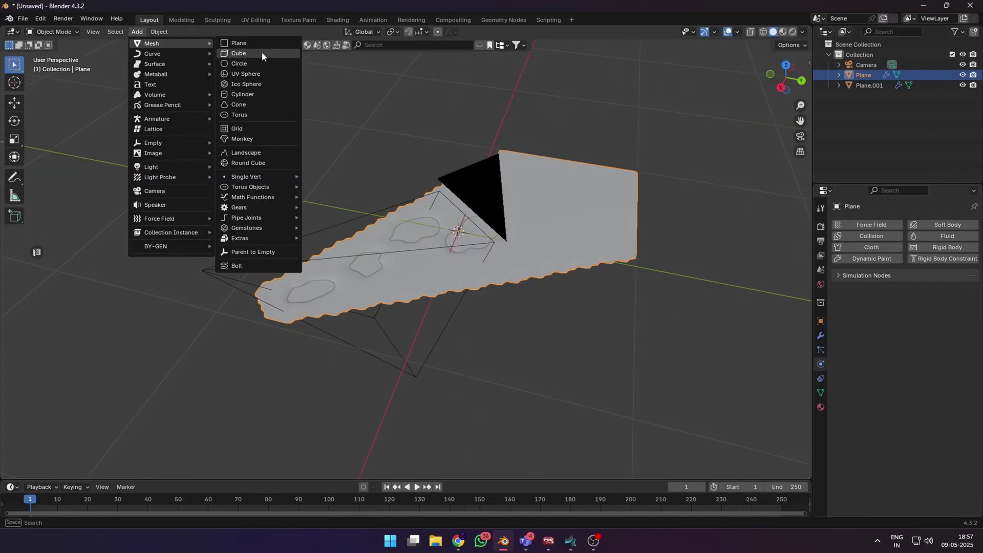
pyautogui.click(261, 43)
pyautogui.press('g')
pyautogui.press('z')
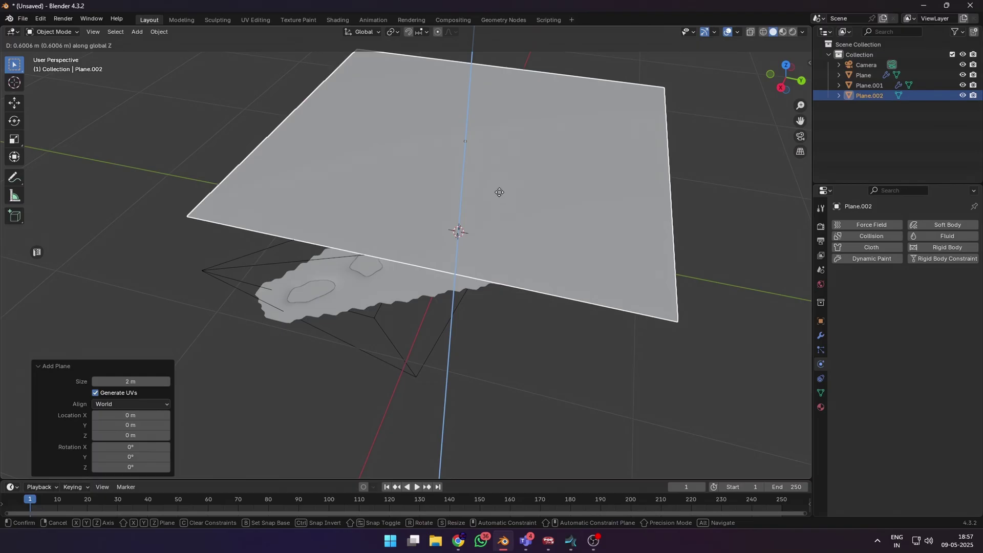
pyautogui.click(502, 183)
# Scale the emitter plane up by about 1.28 and raise it about 0.11 m further along Z.
pyautogui.moveTo(501, 183); pyautogui.dragTo(565, 149, button='middle')
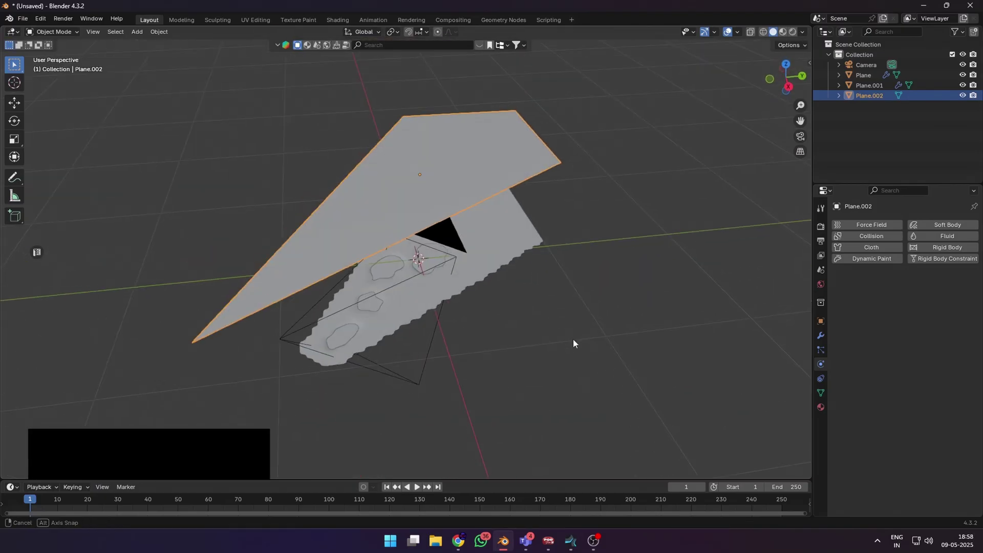
pyautogui.press('s')
pyautogui.click(593, 264)
pyautogui.press('g')
pyautogui.press('z')
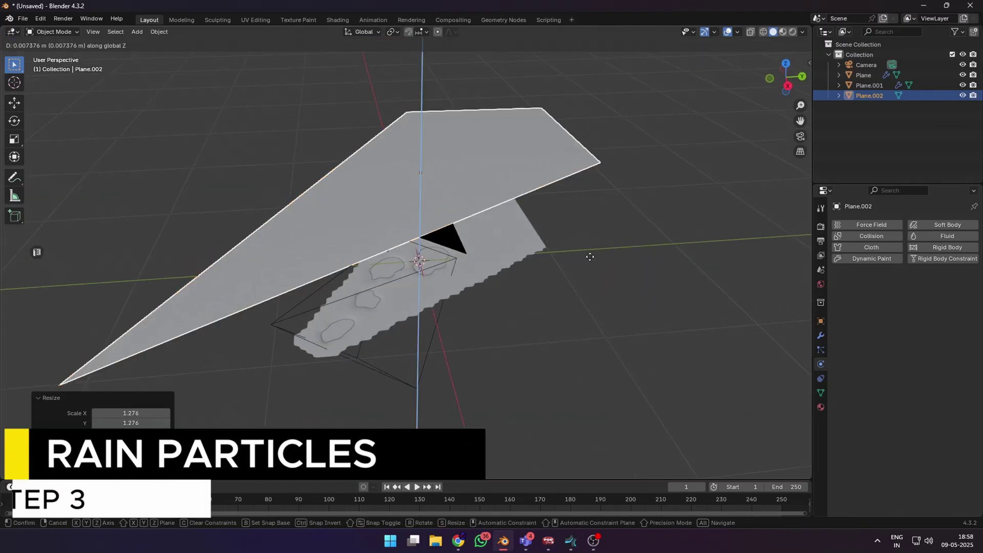
pyautogui.click(594, 242)
# Give the emitter plane a particle system with 10000 particles and preview the emission in playback.
pyautogui.click(821, 351)
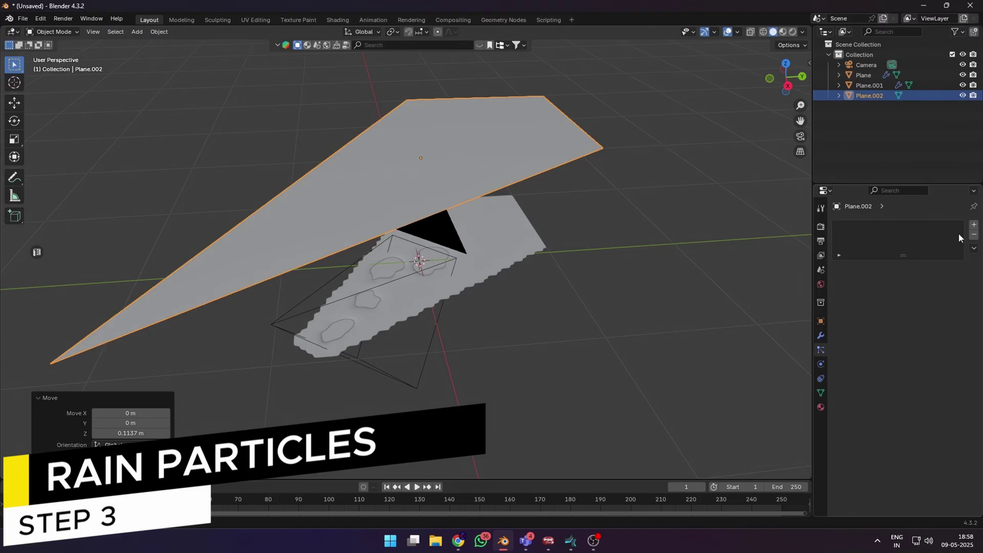
pyautogui.click(974, 225)
pyautogui.moveTo(654, 299); pyautogui.dragTo(618, 283, button='middle')
pyautogui.click(922, 314)
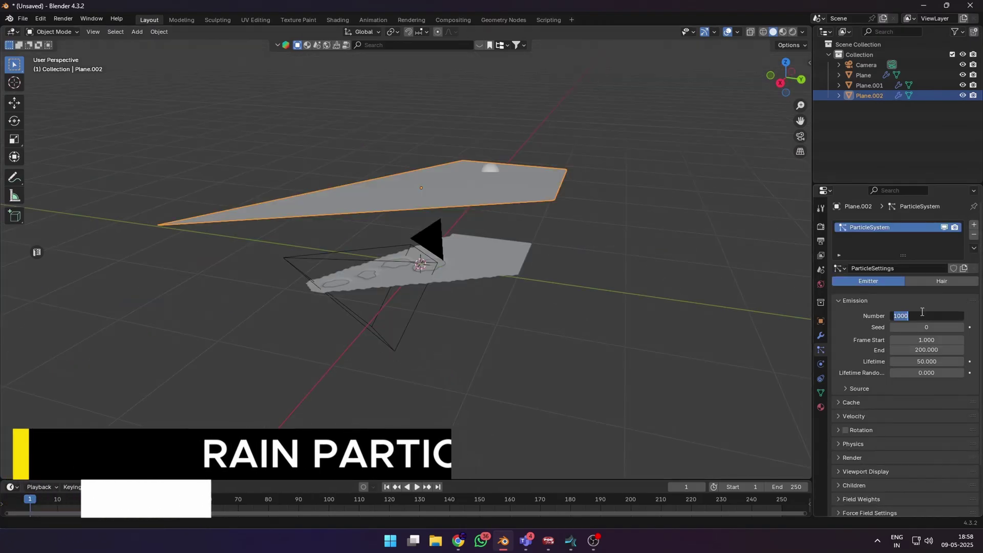
pyautogui.write('1000')
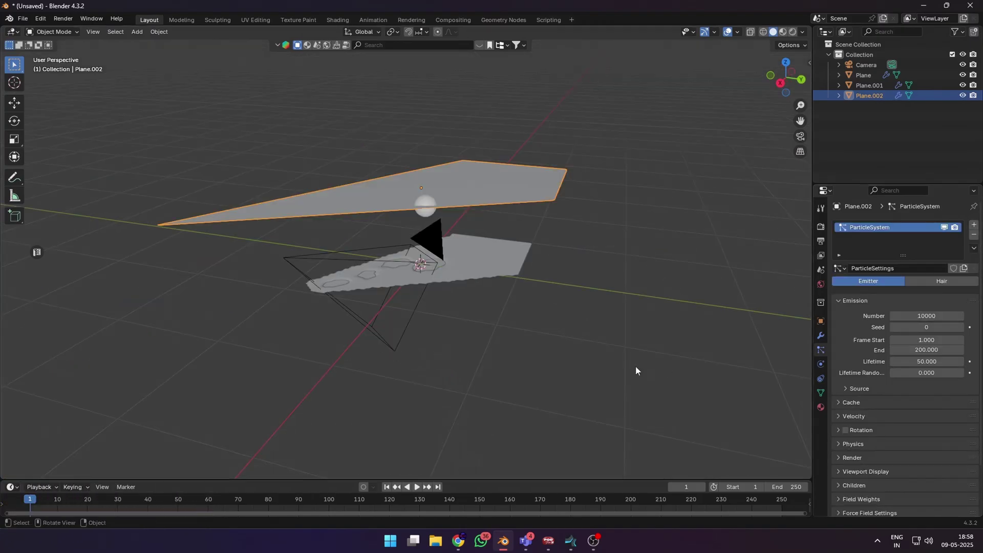
pyautogui.press('space')
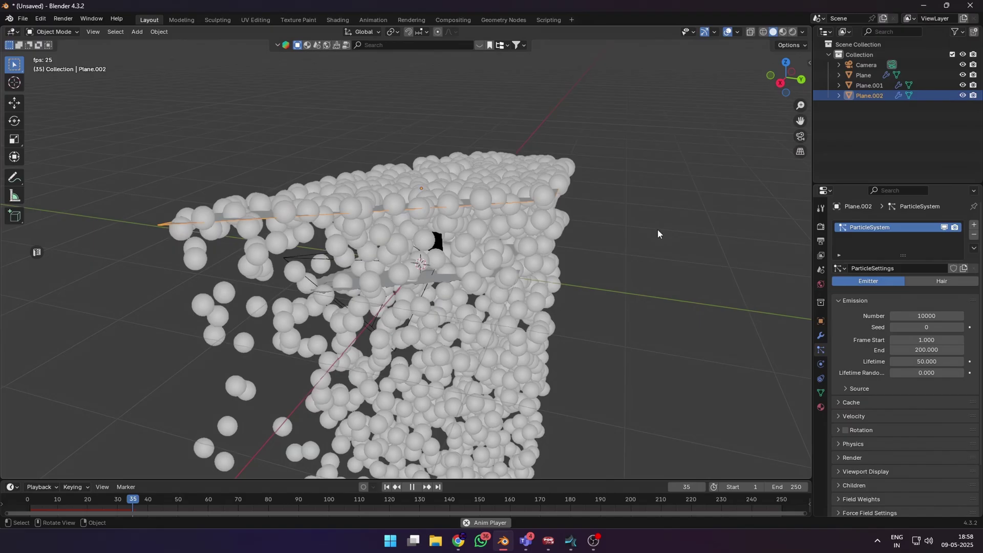
pyautogui.press('space')
# Add an ico sphere, move it about -2.63 m along Y beside the particles, and scale it to about 0.158.
pyautogui.click(137, 31)
pyautogui.moveTo(169, 43)
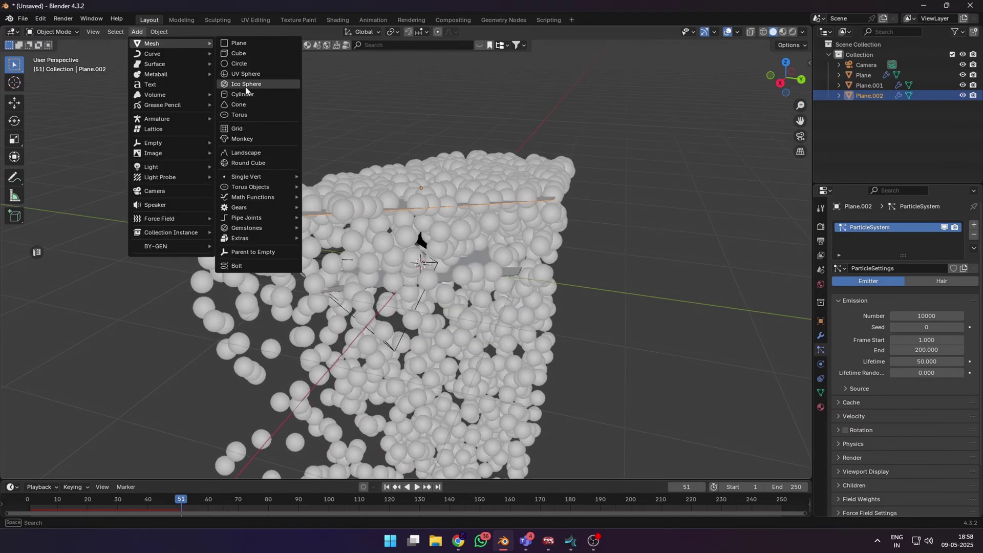
pyautogui.click(246, 86)
pyautogui.press('s')
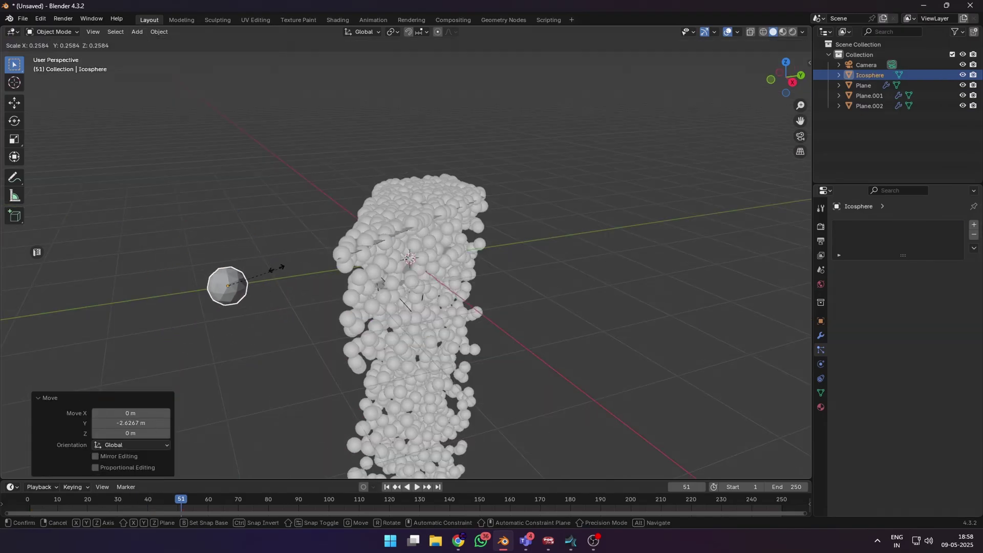
pyautogui.click(273, 268)
# Stretch the ico sphere along Z into an elongated raindrop shape.
pyautogui.press('s')
pyautogui.press('z')
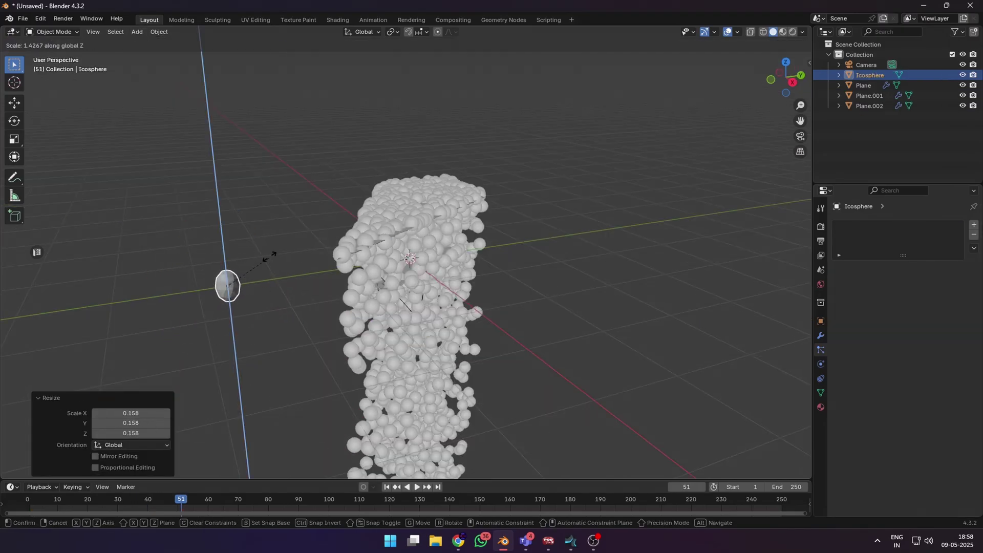
pyautogui.click(293, 242)
# Set the emitter plane's particles to render as Object.
pyautogui.moveTo(344, 224); pyautogui.dragTo(356, 207, button='middle')
pyautogui.click(357, 213)
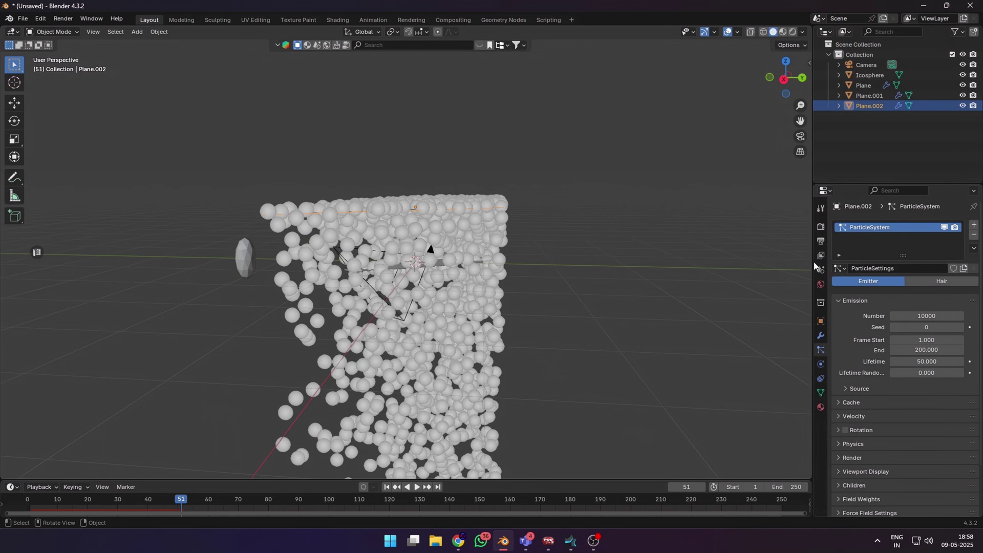
pyautogui.scroll(-3, 892, 370)
pyautogui.click(839, 399)
pyautogui.click(916, 415)
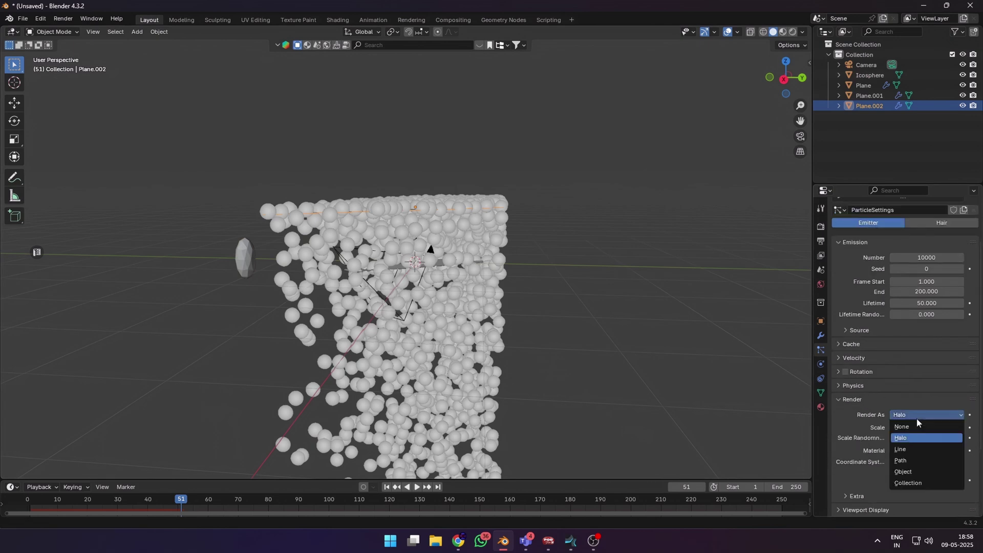
pyautogui.click(904, 471)
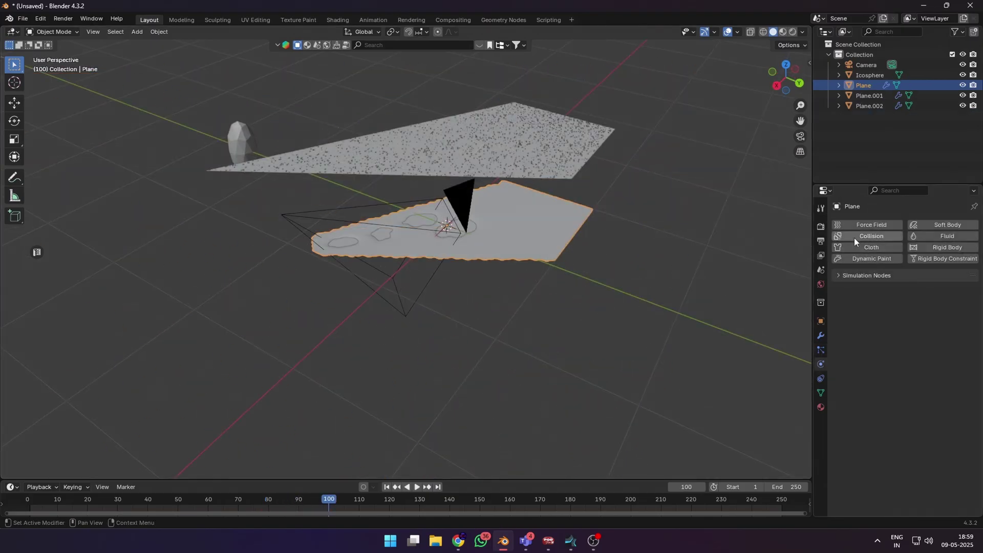
# Enable Collision physics on the ground plane.
pyautogui.click(853, 238)
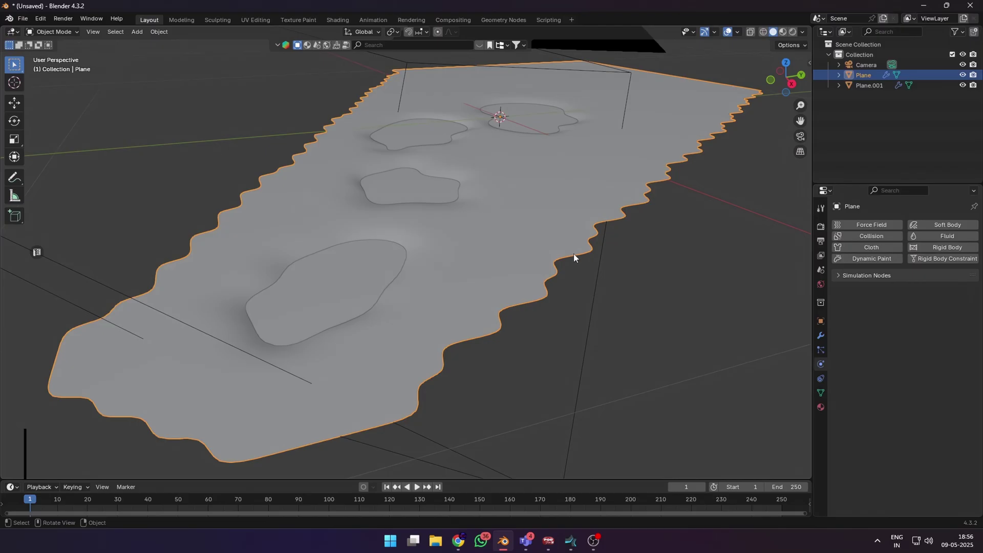
# Add a Dynamic Paint canvas to the water plane and open its surface type choices.
pyautogui.click(317, 298)
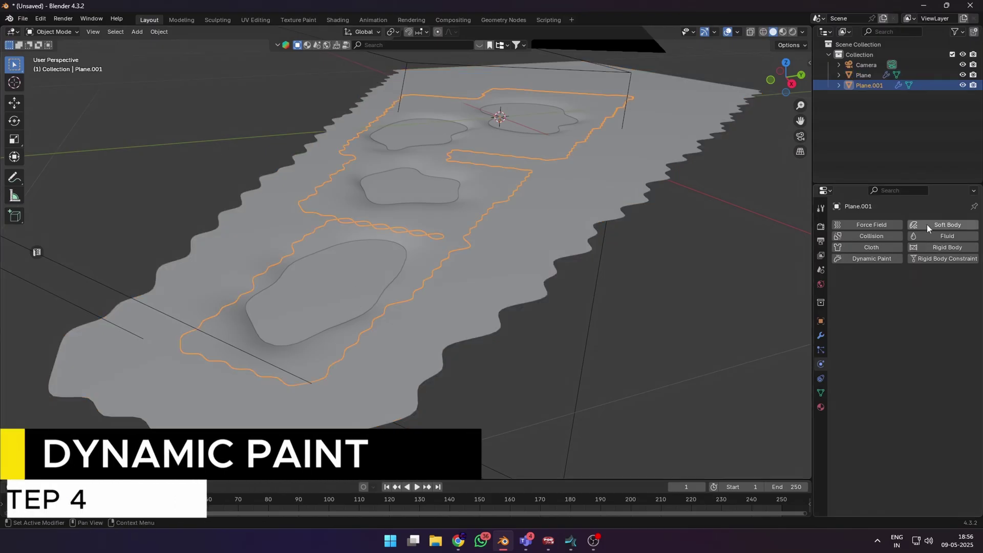
pyautogui.click(879, 259)
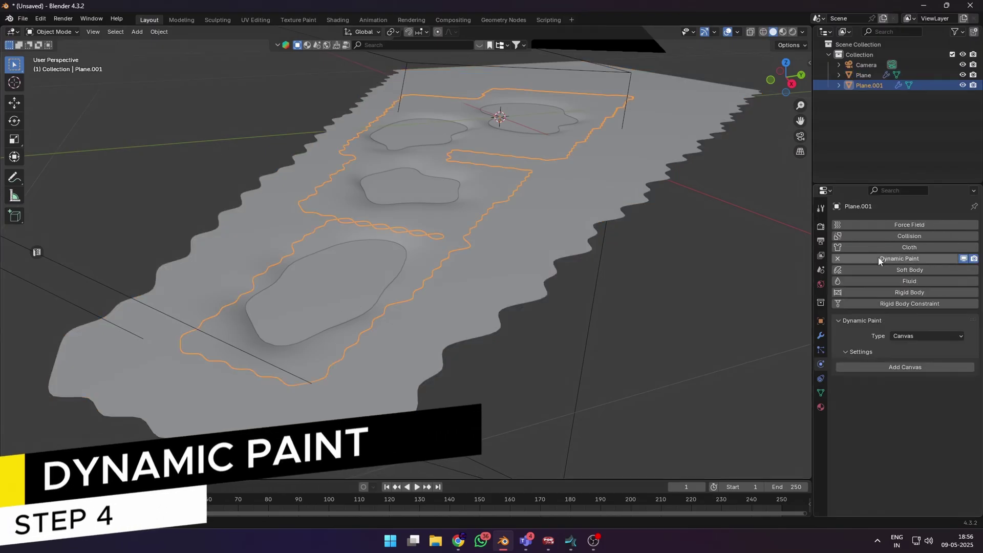
pyautogui.click(918, 370)
pyautogui.scroll(-4, 916, 361)
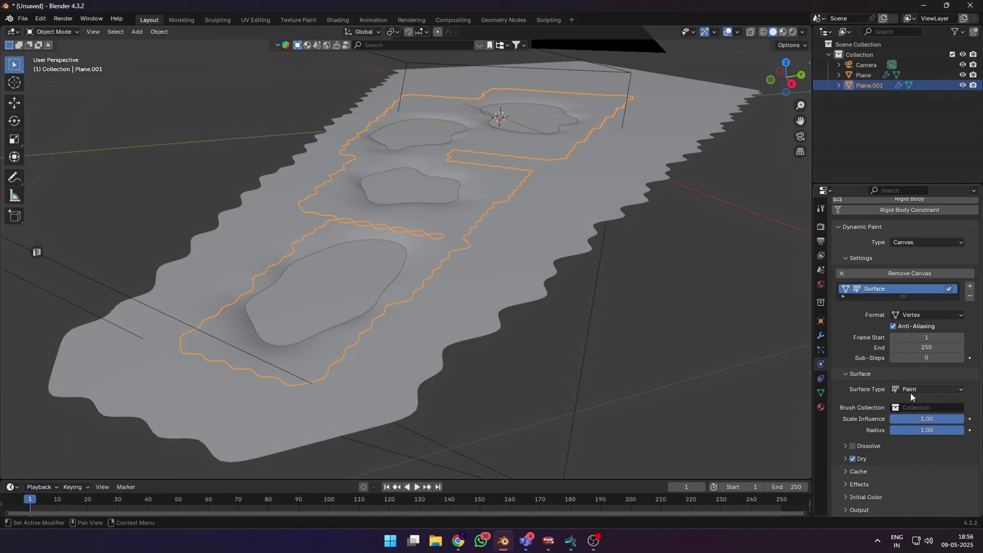
pyautogui.click(911, 390)
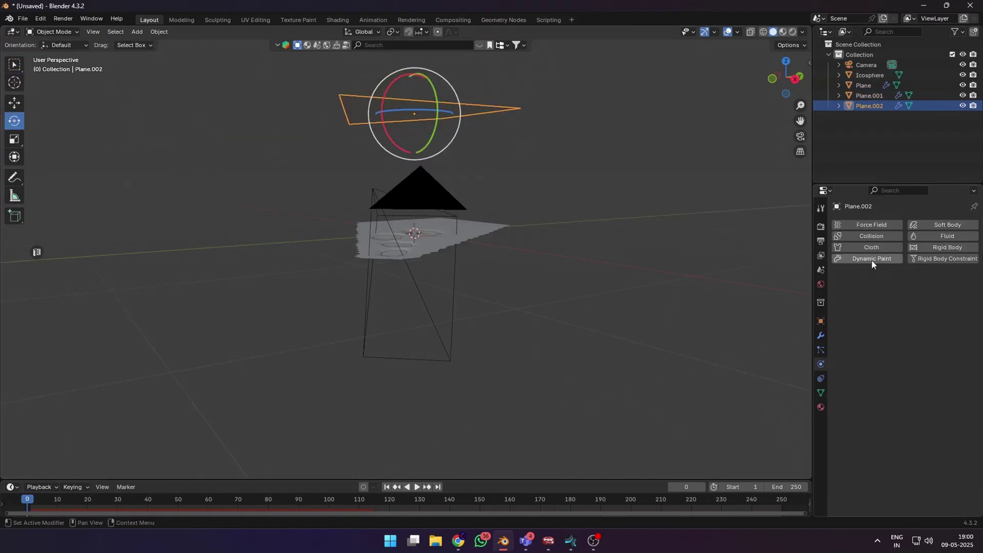
# Add Dynamic Paint physics of type Brush to the rain emitter plane and create its brush.
pyautogui.click(895, 259)
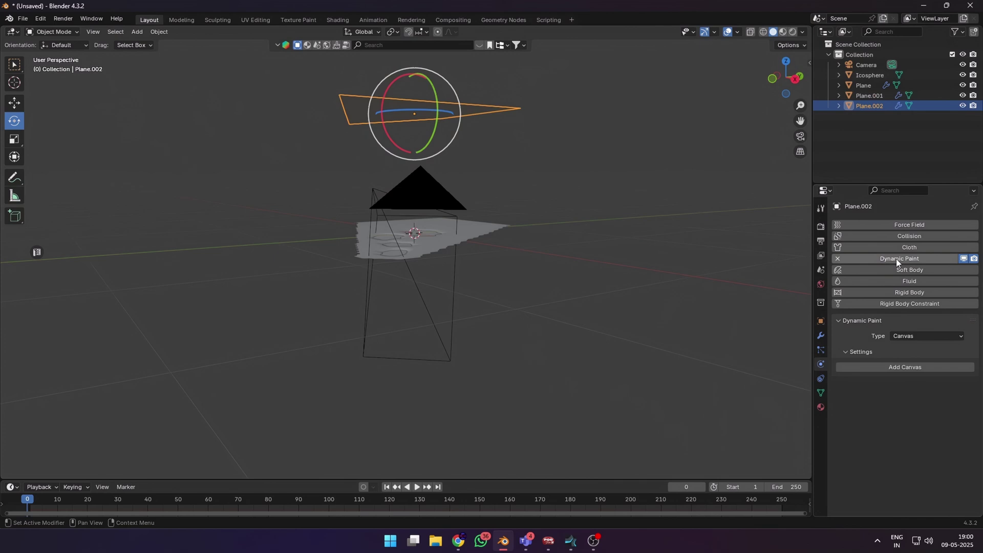
pyautogui.click(872, 260)
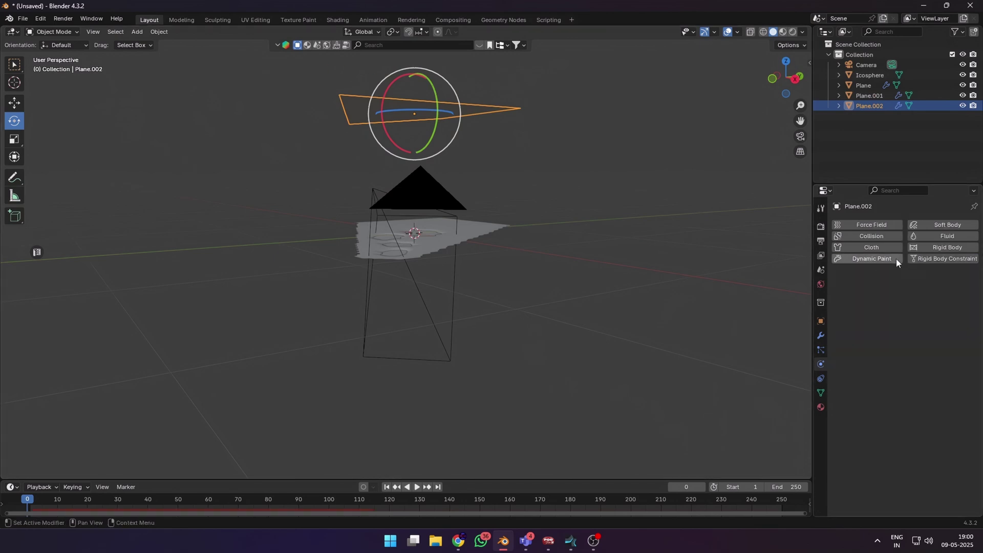
pyautogui.click(896, 259)
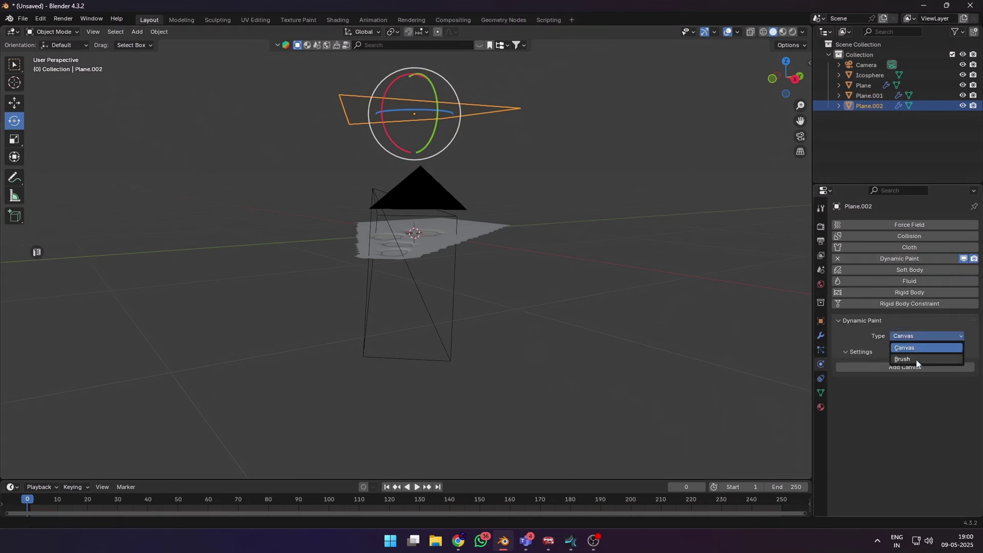
pyautogui.click(916, 359)
pyautogui.click(913, 364)
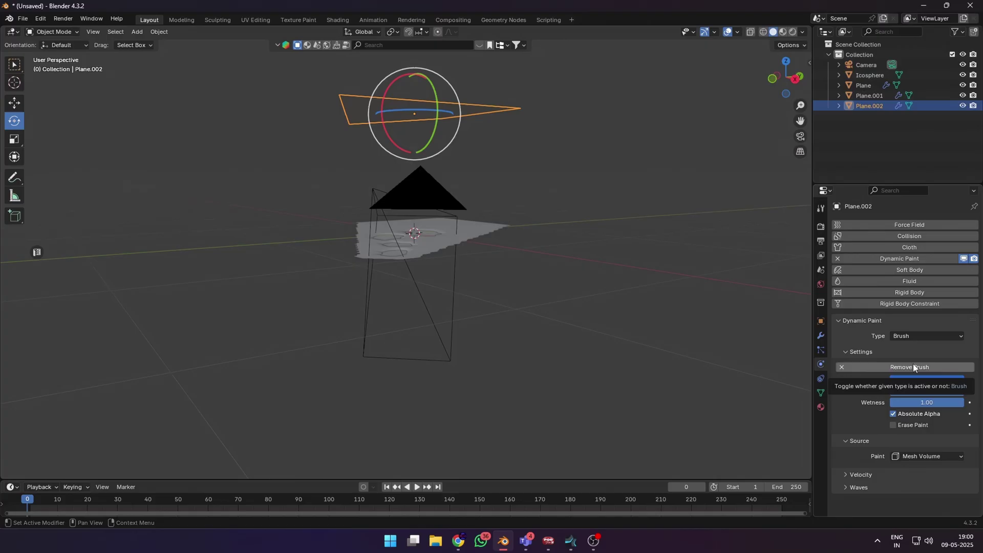
# Set the emitter plane's brush paint source to Particle System, using ParticleSystem.
pyautogui.click(920, 456)
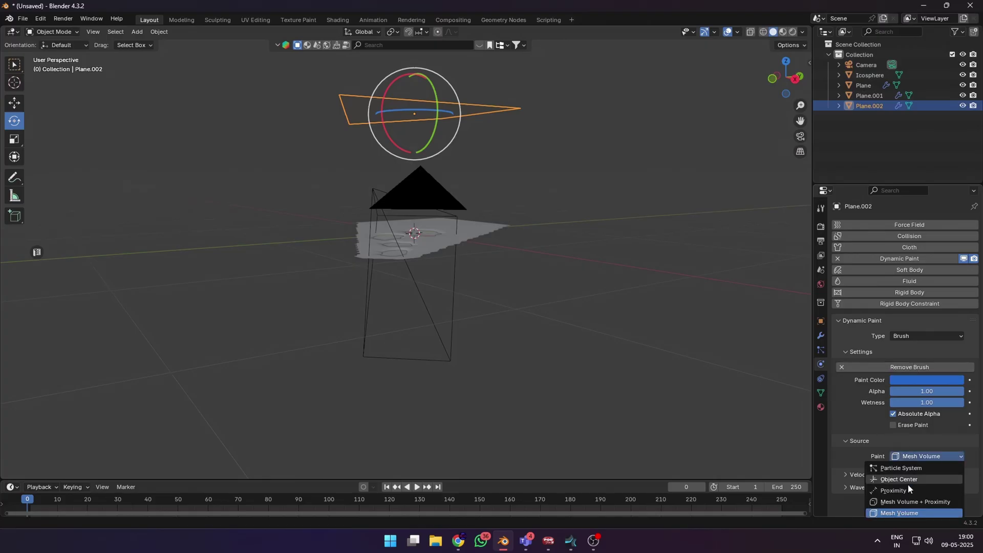
pyautogui.click(901, 468)
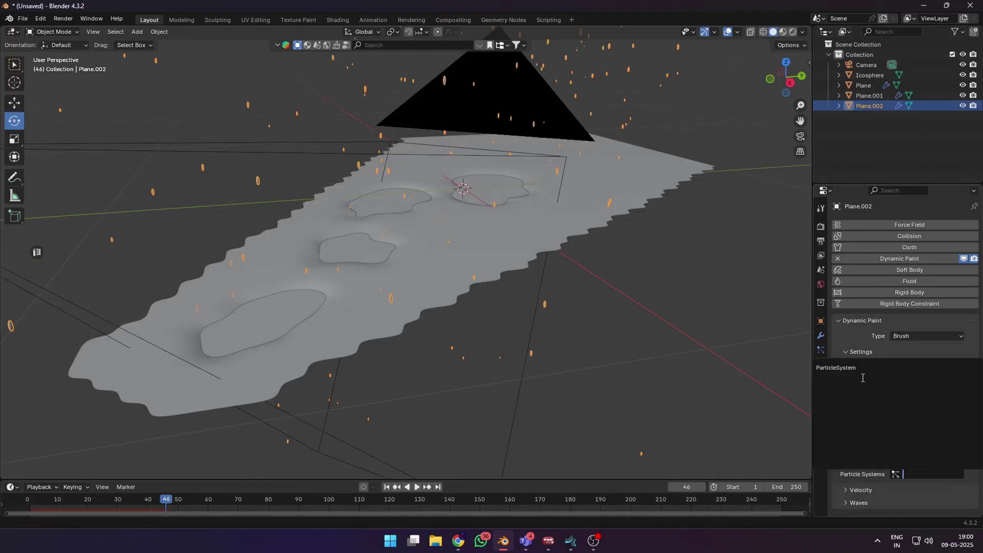
pyautogui.click(844, 368)
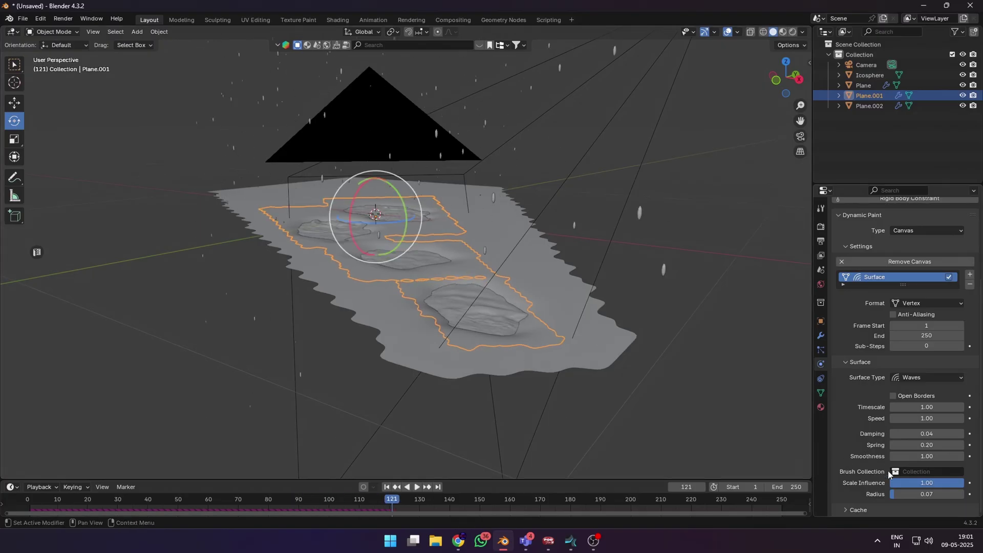
# Set the water canvas's wave radius to 0.07 and adjust its scale influence while previewing the ripples.
pyautogui.press('space')
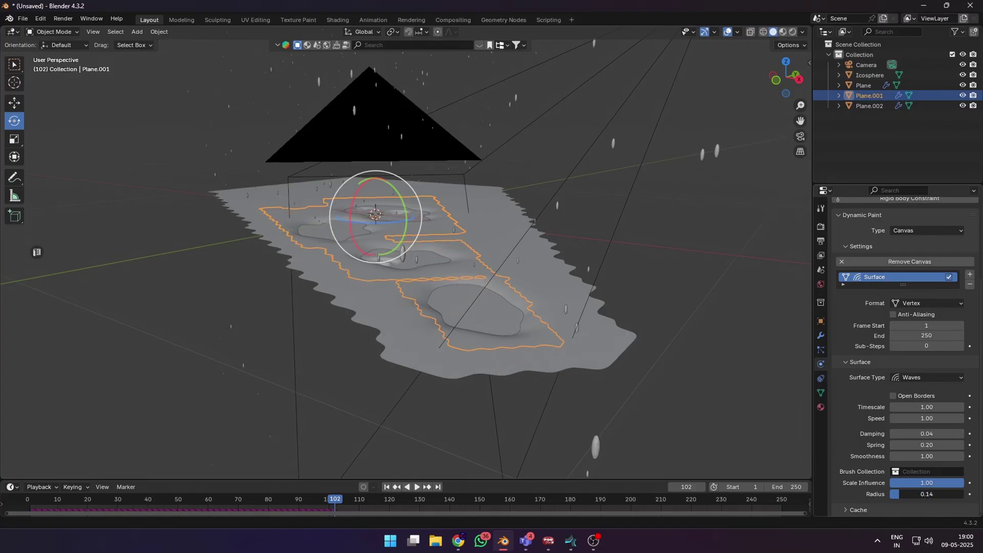
pyautogui.press('space')
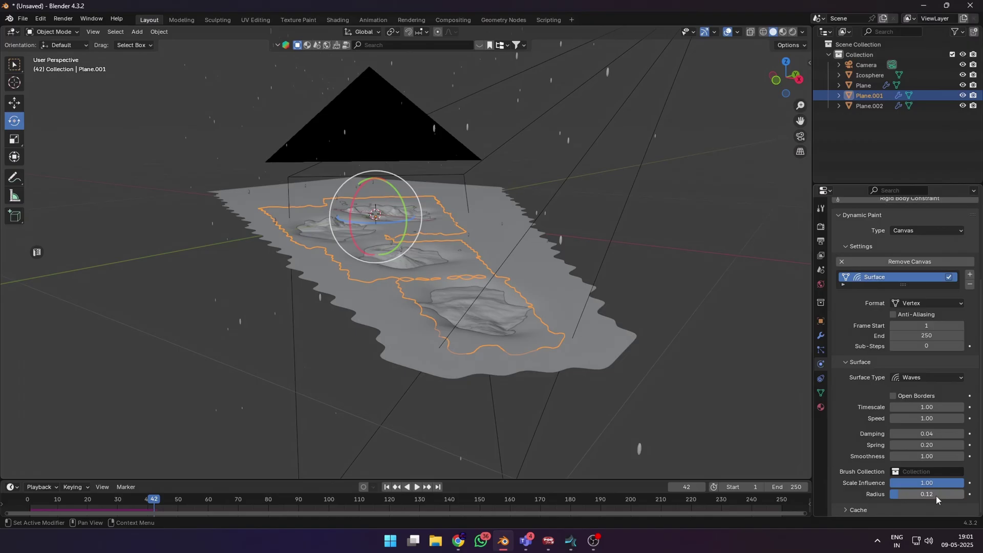
pyautogui.moveTo(936, 499); pyautogui.dragTo(934, 499)
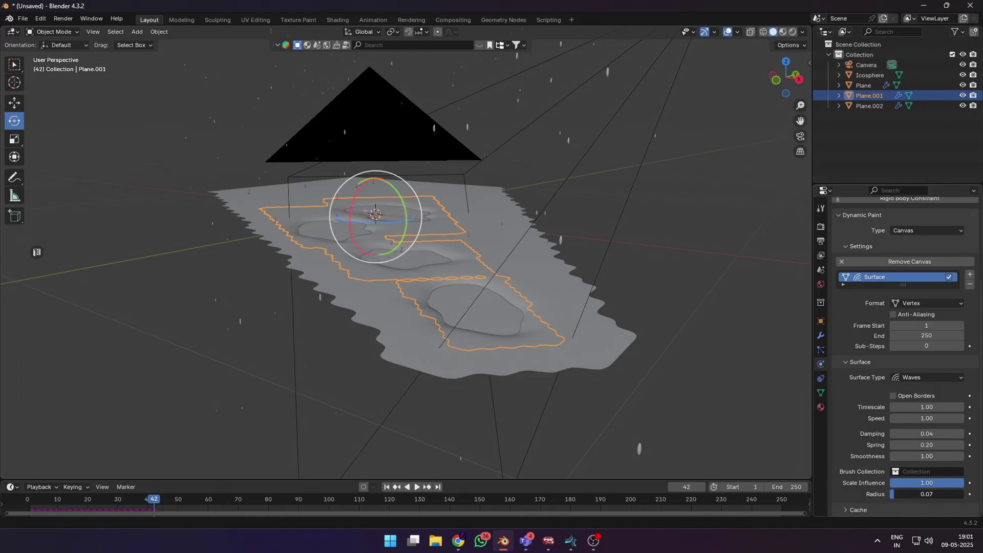
pyautogui.press('space')
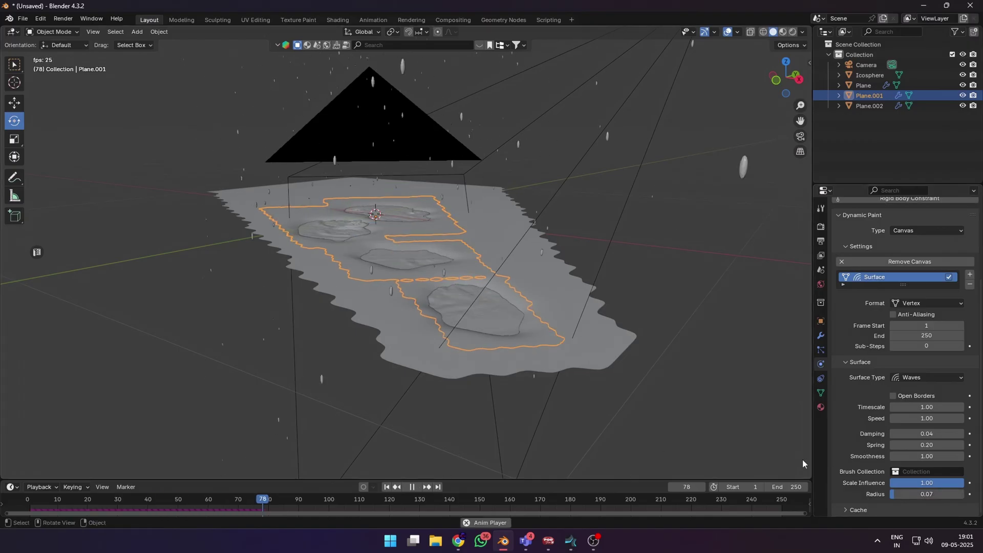
pyautogui.moveTo(942, 483); pyautogui.dragTo(924, 482)
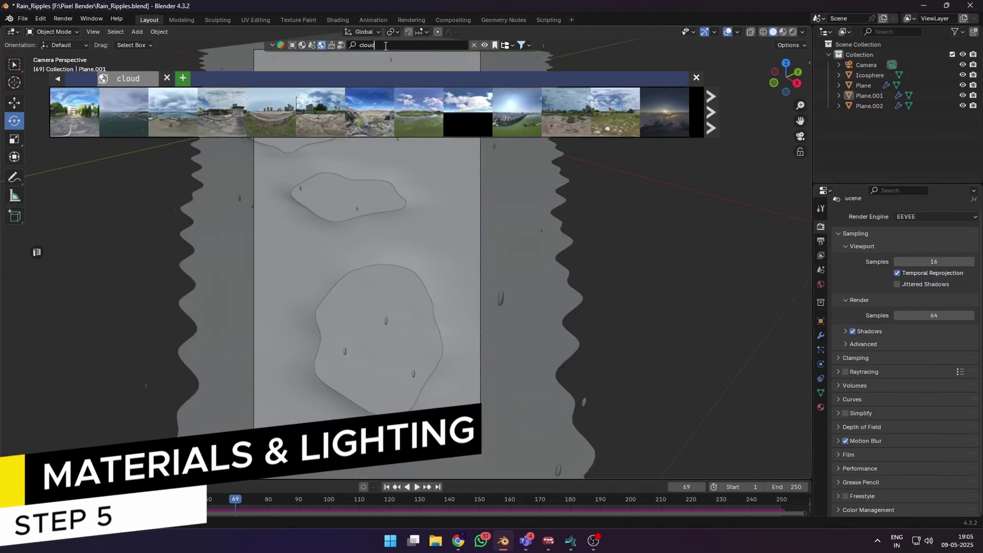
# Search the asset library for cloudy HDRIs and apply one from the results to light the scene.
pyautogui.press('Return')
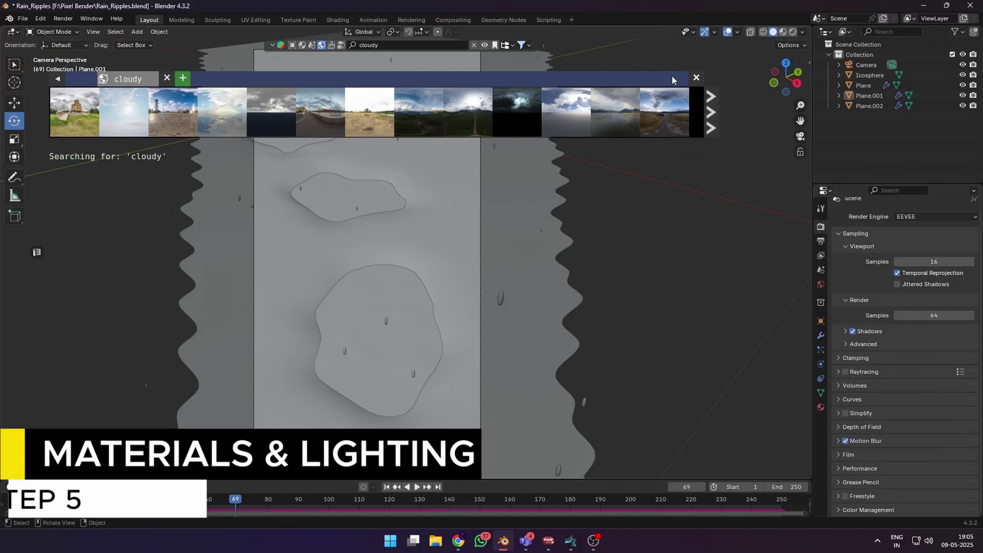
pyautogui.moveTo(284, 118)
pyautogui.moveTo(285, 118); pyautogui.dragTo(725, 251)
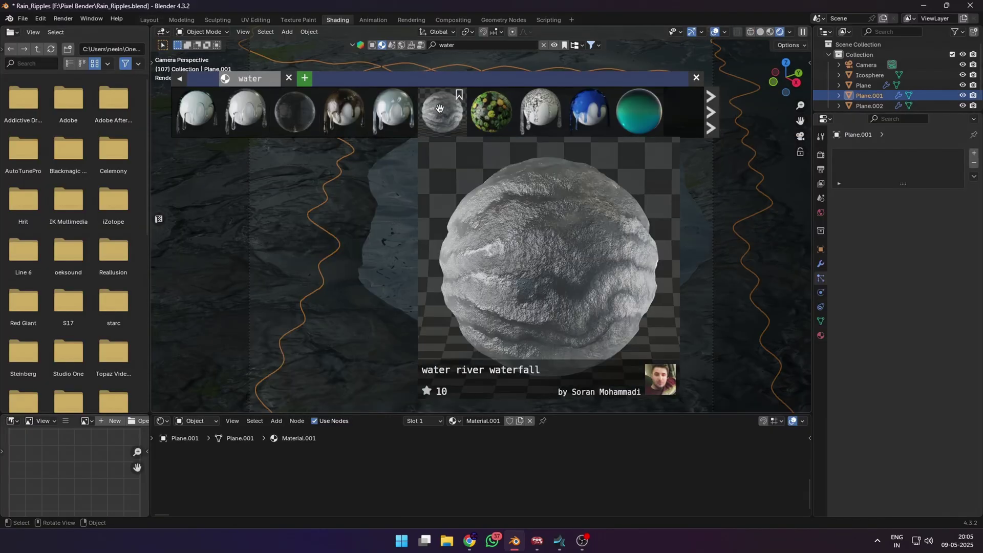
# Try the Water realistic and Pond water - procedural library materials on the water plane.
pyautogui.moveTo(638, 109)
pyautogui.mouseDown()
pyautogui.moveTo(563, 228)
pyautogui.moveTo(568, 300)
pyautogui.mouseUp()
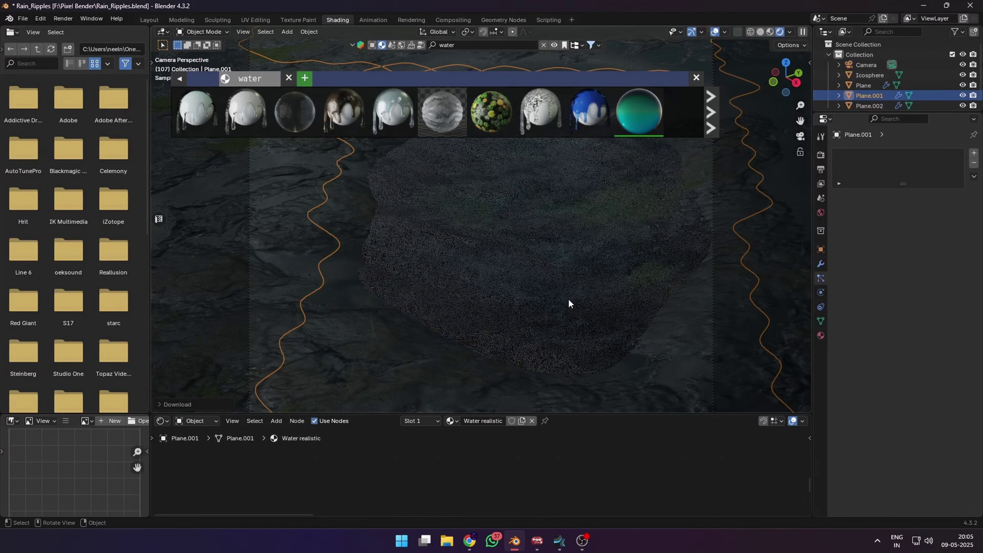
pyautogui.click(553, 45)
pyautogui.moveTo(543, 112); pyautogui.dragTo(546, 223)
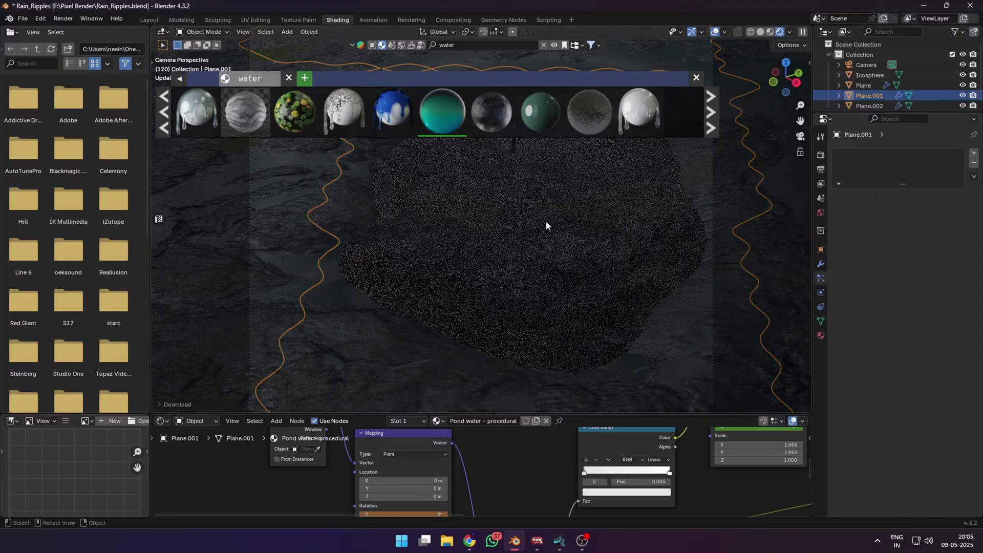
pyautogui.scroll(-5, 546, 230)
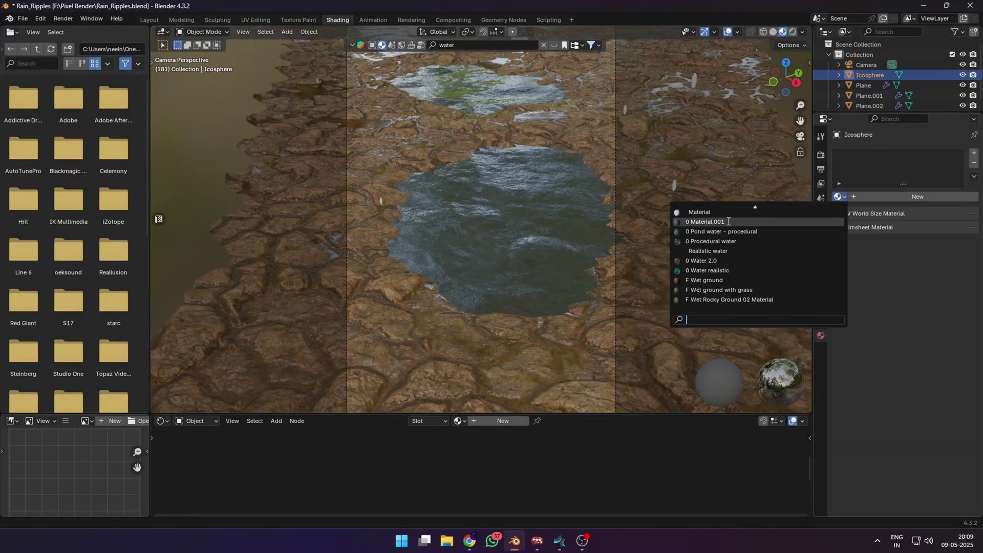
# Assign Material.001 to the raindrop icosphere and shade it smooth.
pyautogui.click(727, 221)
pyautogui.scroll(8, 514, 230)
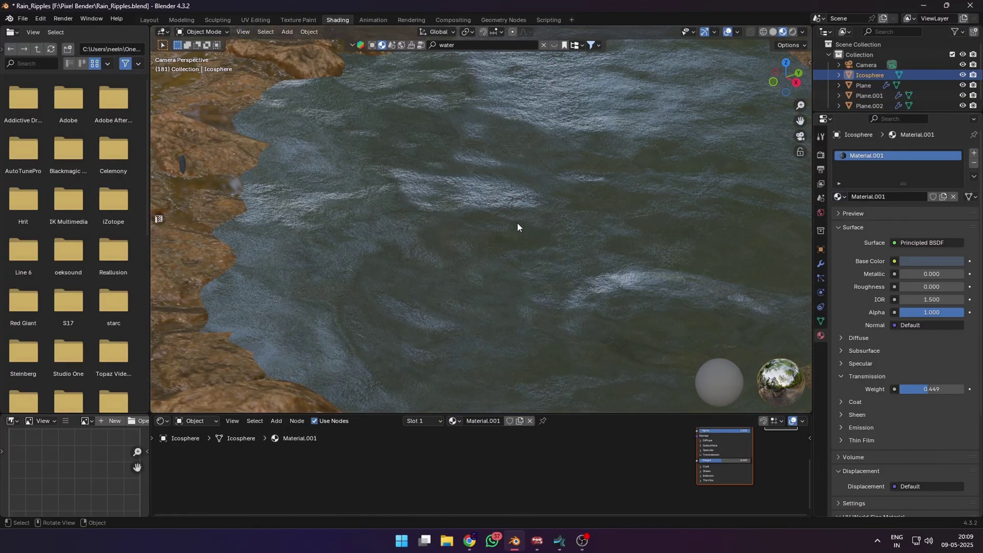
pyautogui.rightClick(189, 174)
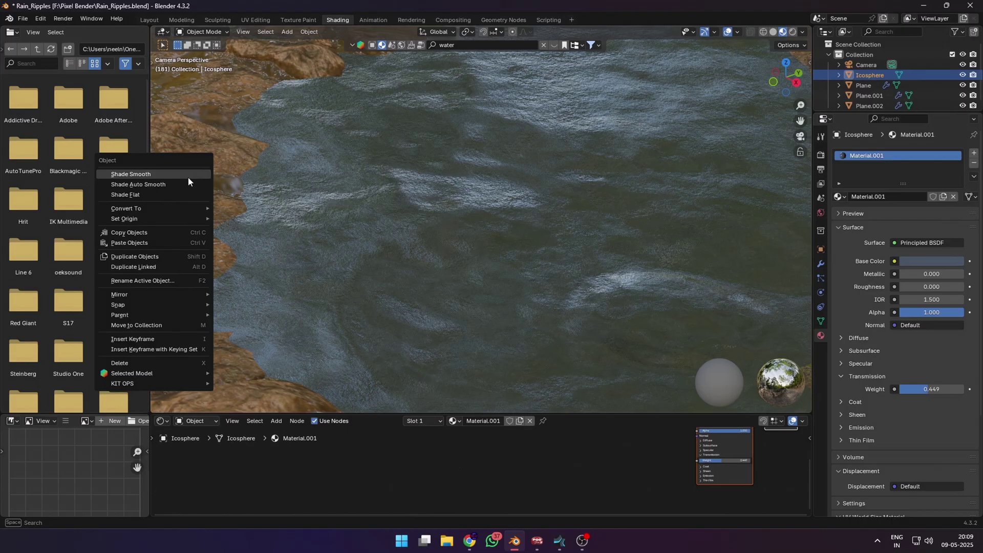
pyautogui.click(189, 177)
pyautogui.scroll(-8, 298, 211)
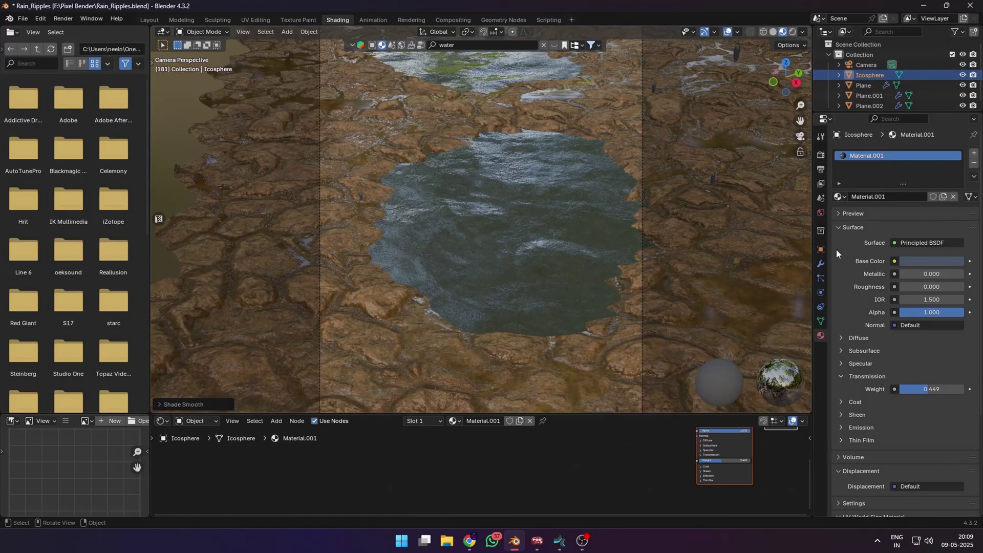
# Add a Subdivision modifier to the raindrop icosphere and inspect a drop up close.
pyautogui.click(820, 264)
pyautogui.click(870, 152)
pyautogui.write('sub')
pyautogui.click(830, 168)
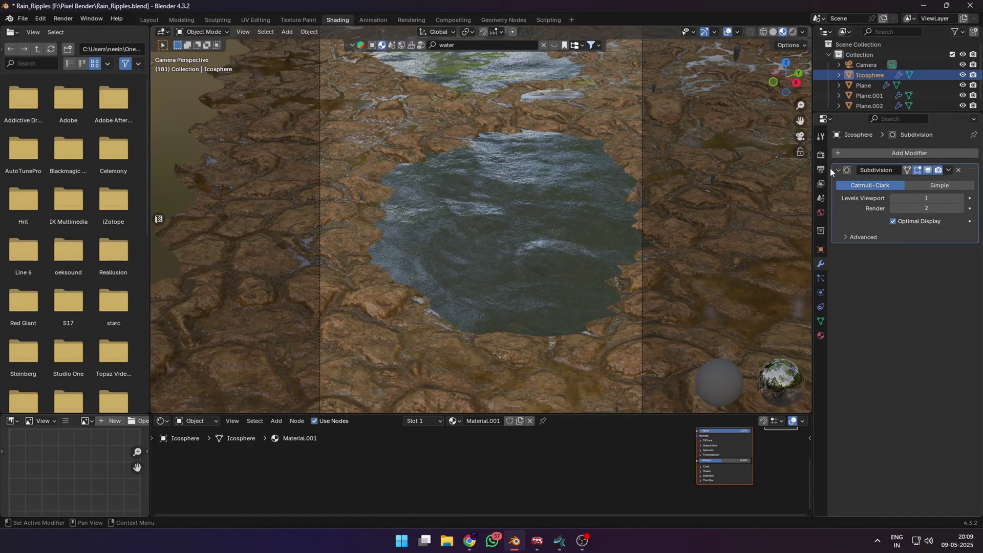
pyautogui.scroll(8, 506, 267)
pyautogui.keyDown('shift'); pyautogui.moveTo(389, 285); pyautogui.dragTo(720, 407, button='middle'); pyautogui.keyUp('shift')
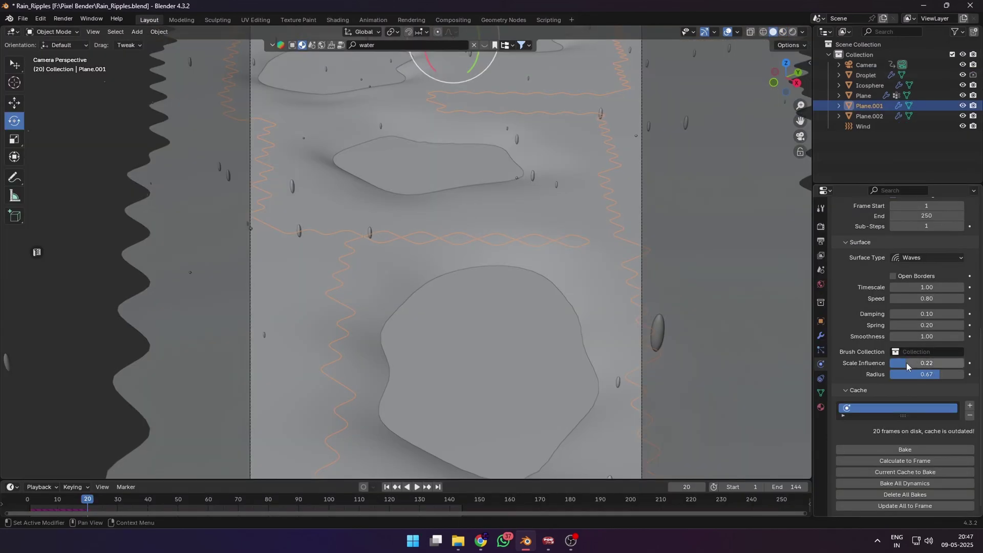
# Play the animation to check the ripples on the water plane.
pyautogui.press('space')
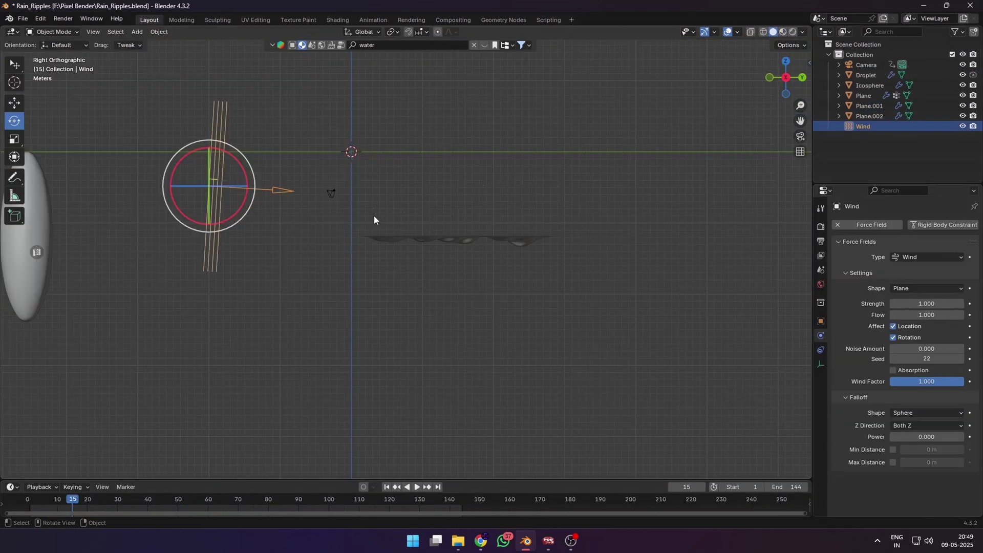
# Move the wind force field about 17.3 m along Y and 1.1 m up, and set its strength to 20.
pyautogui.press('g')
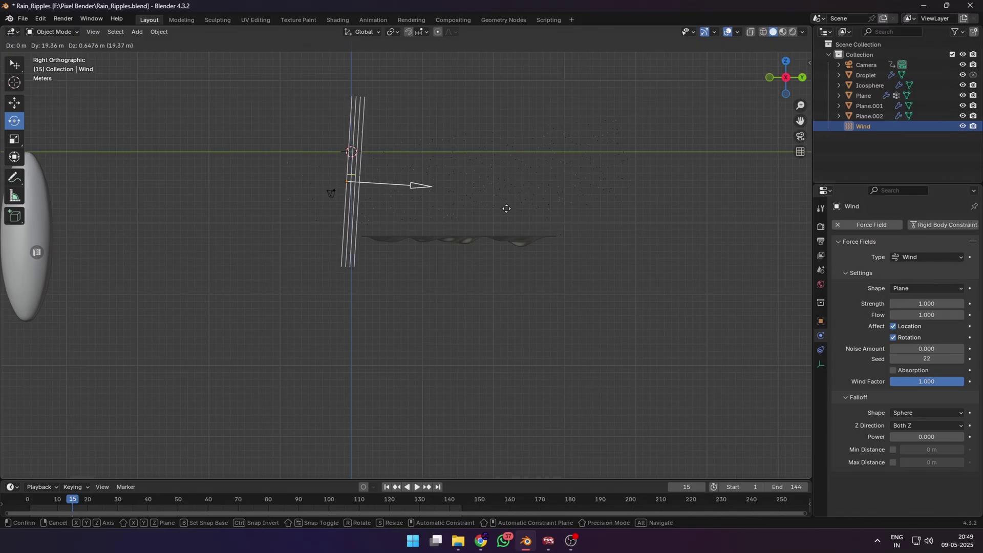
pyautogui.click(486, 204)
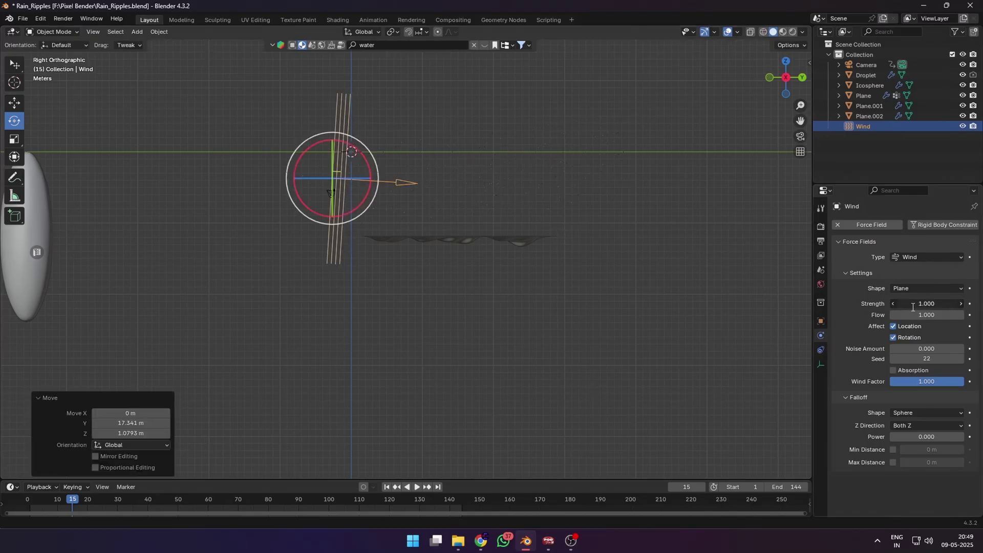
pyautogui.press('Return')
pyautogui.moveTo(471, 165); pyautogui.dragTo(468, 213, button='middle')
pyautogui.scroll(2, 468, 213)
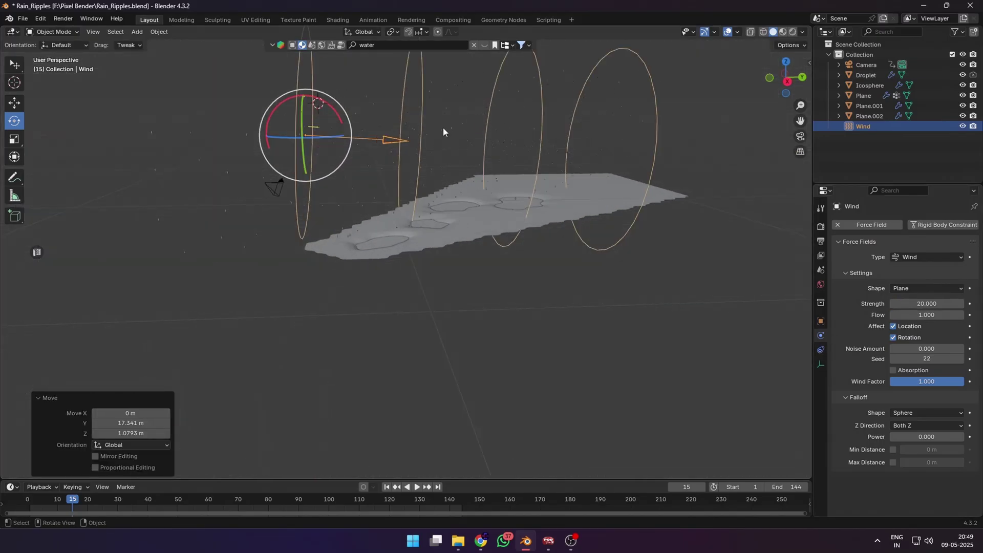
# Delete the emitter plane's particle bake and return to the camera view.
pyautogui.click(443, 127)
pyautogui.scroll(-2, 896, 362)
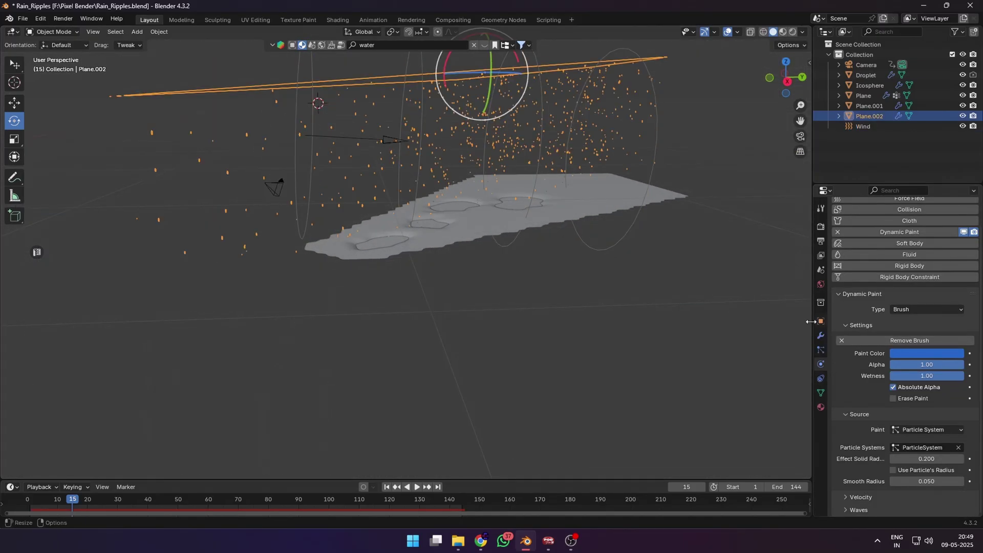
pyautogui.click(819, 351)
pyautogui.click(916, 484)
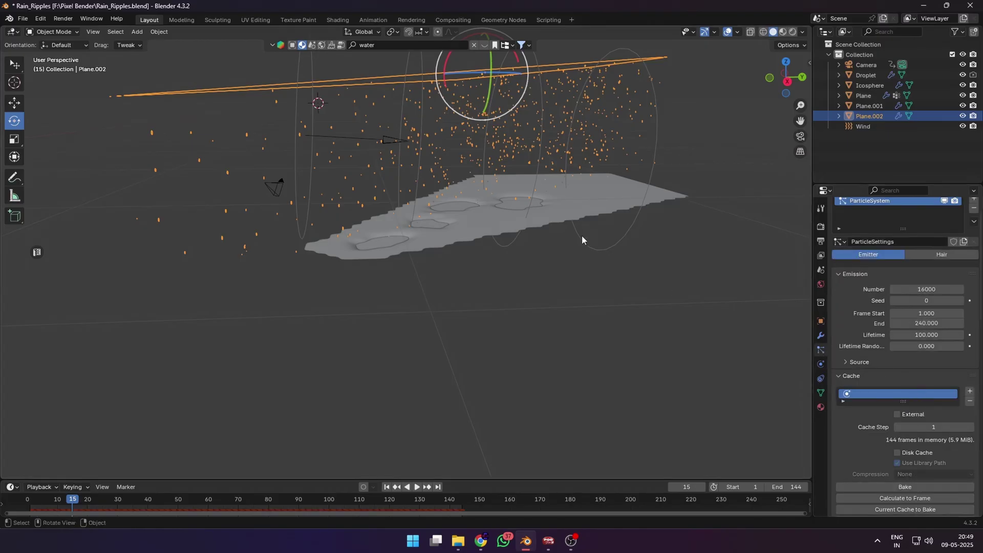
pyautogui.press('KP_0')
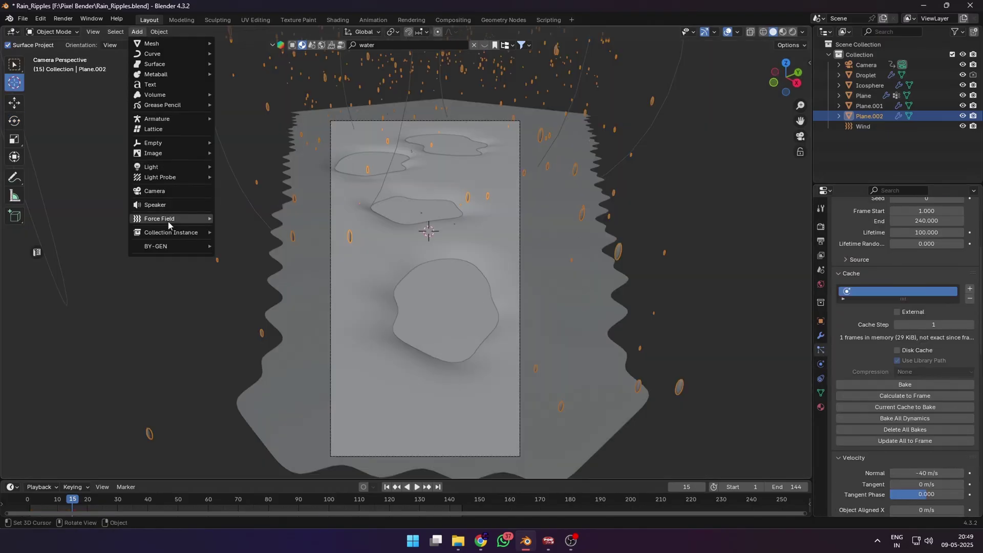
pyautogui.moveTo(168, 220)
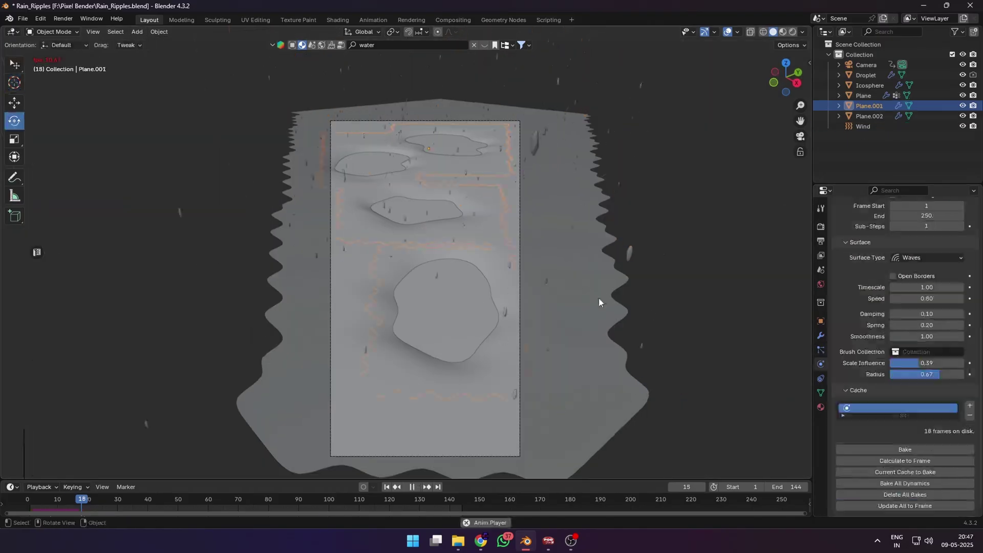
# Stop playback, set the rain emitter's particle number to 10000, and bake its particle system.
pyautogui.press('space')
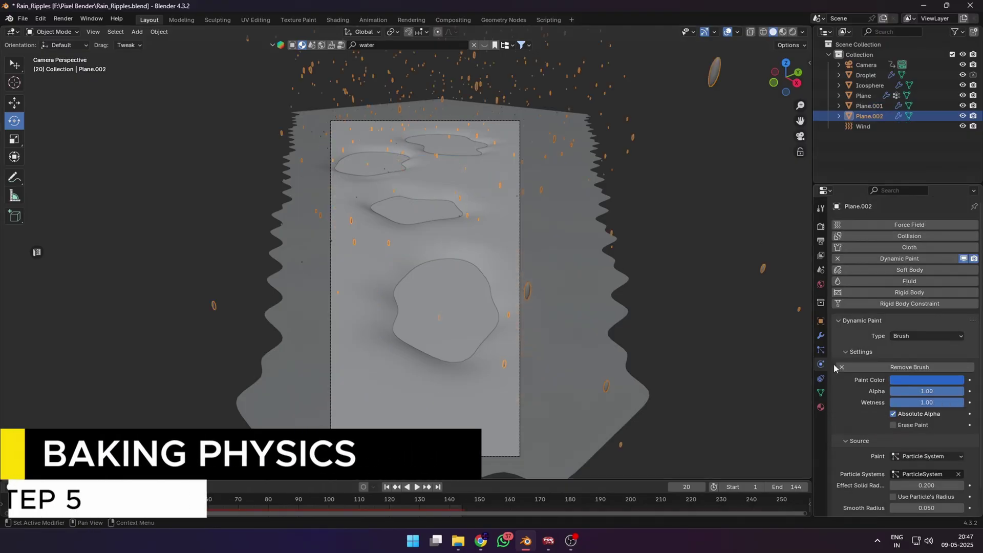
pyautogui.click(820, 350)
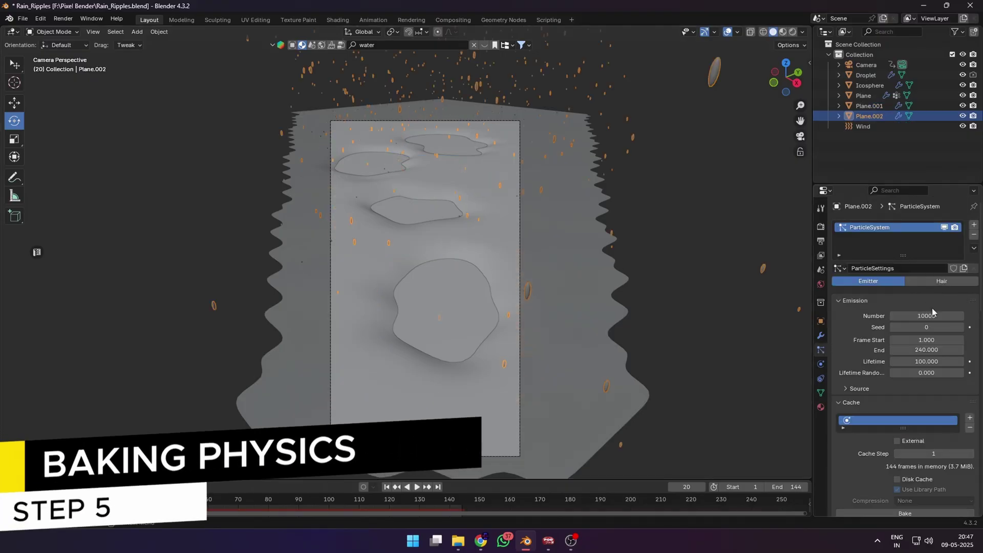
pyautogui.click(933, 316)
pyautogui.write('15')
pyautogui.press('BackSpace')
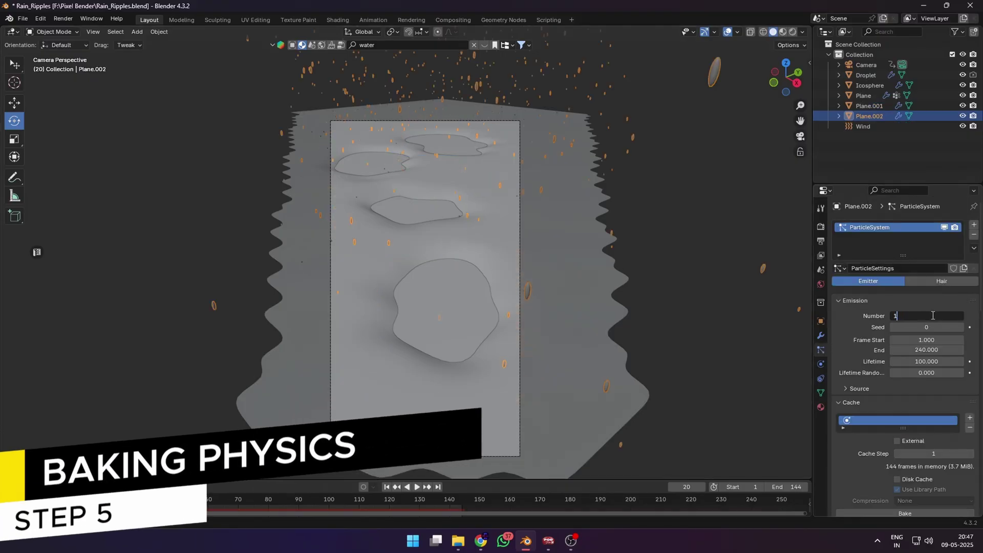
pyautogui.write('0000')
pyautogui.press('Return')
pyautogui.scroll(-6, 933, 315)
pyautogui.click(926, 330)
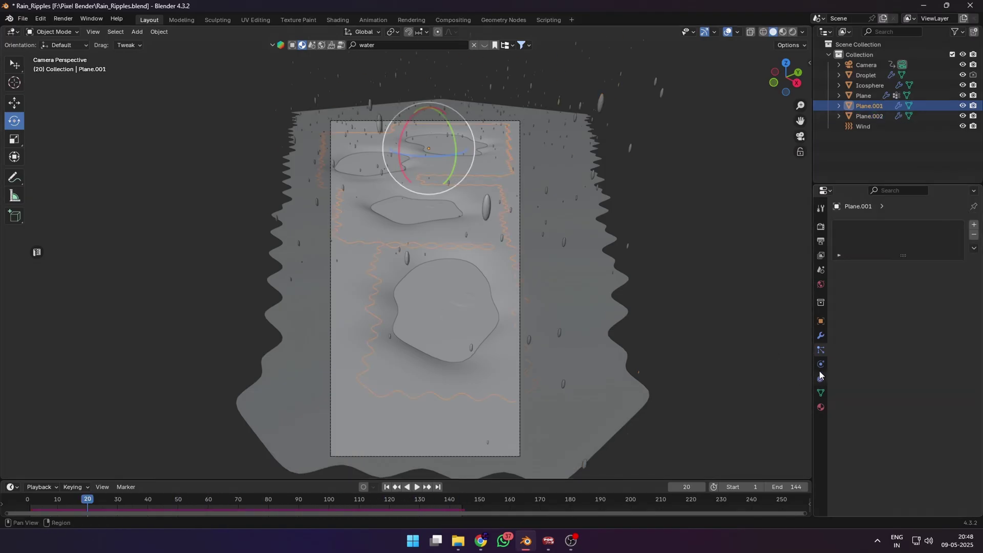
# Bake the water plane's Dynamic Paint wave cache and play back the baked animation.
pyautogui.click(820, 378)
pyautogui.scroll(-8, 924, 427)
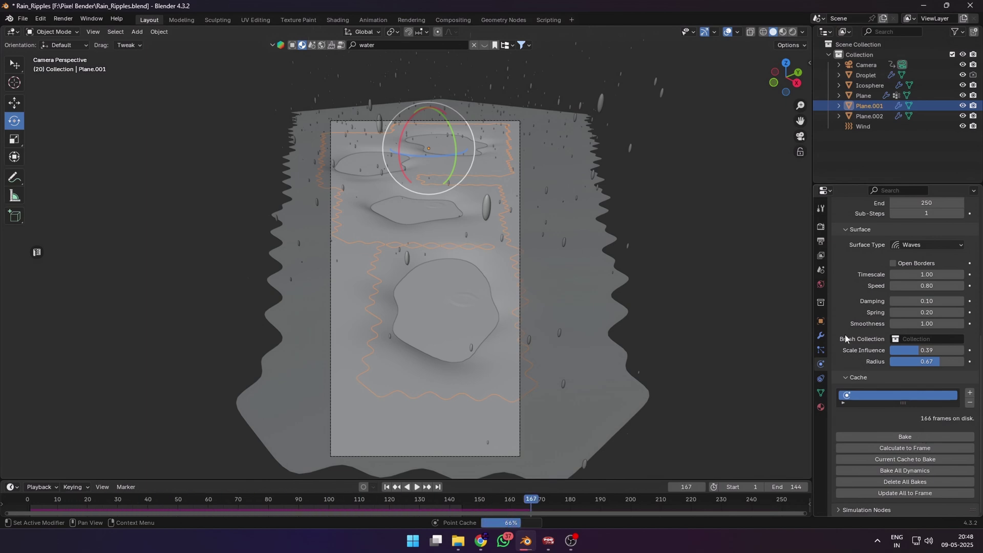
pyautogui.press('space')
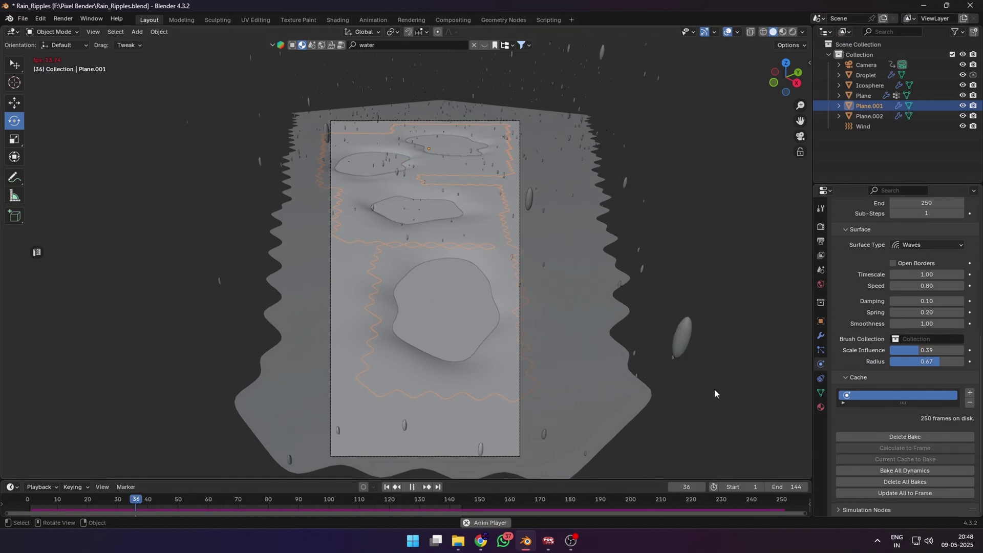